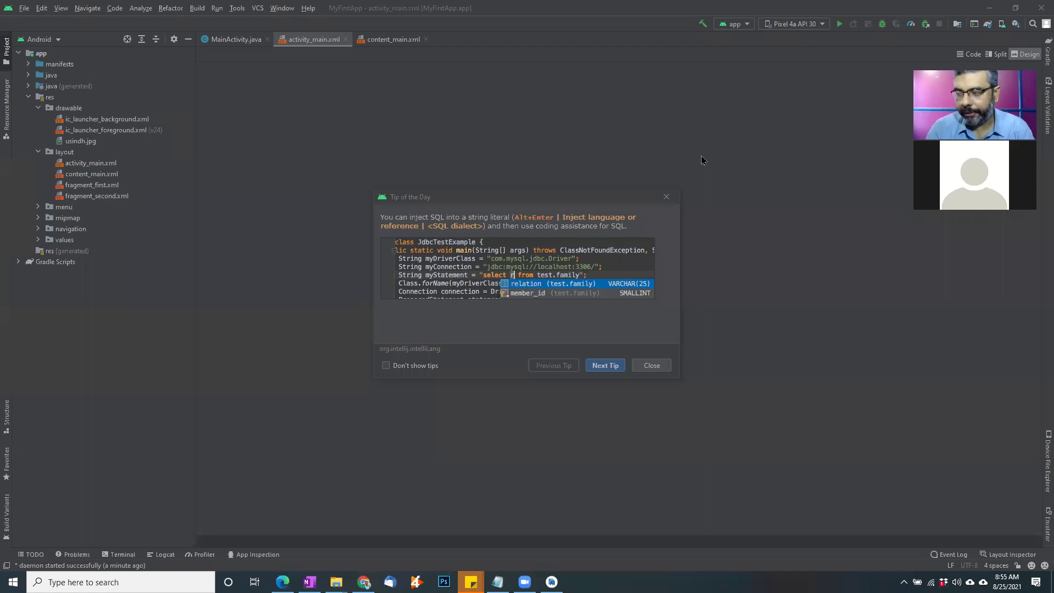
# Dismiss the Tip of the Day window
pyautogui.click(657, 367)
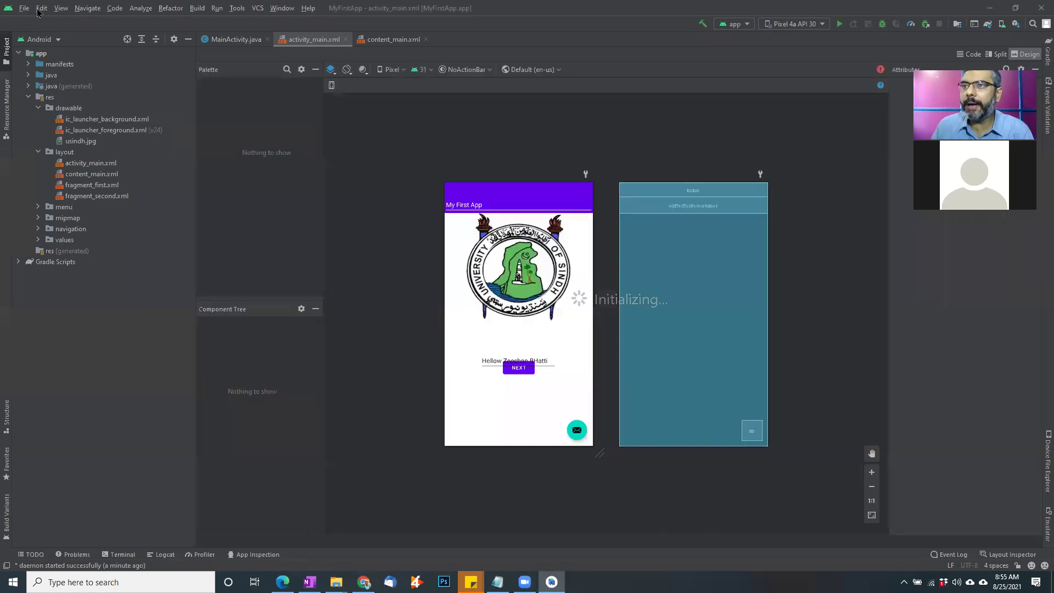
pyautogui.click(42, 8)
pyautogui.moveTo(25, 7)
pyautogui.moveTo(110, 22)
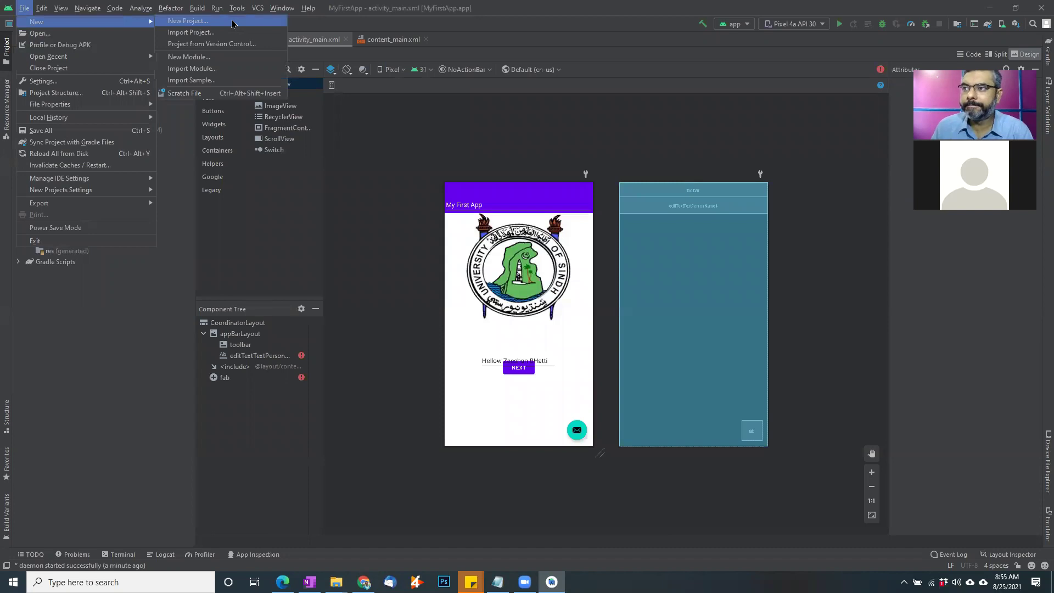
pyautogui.click(231, 22)
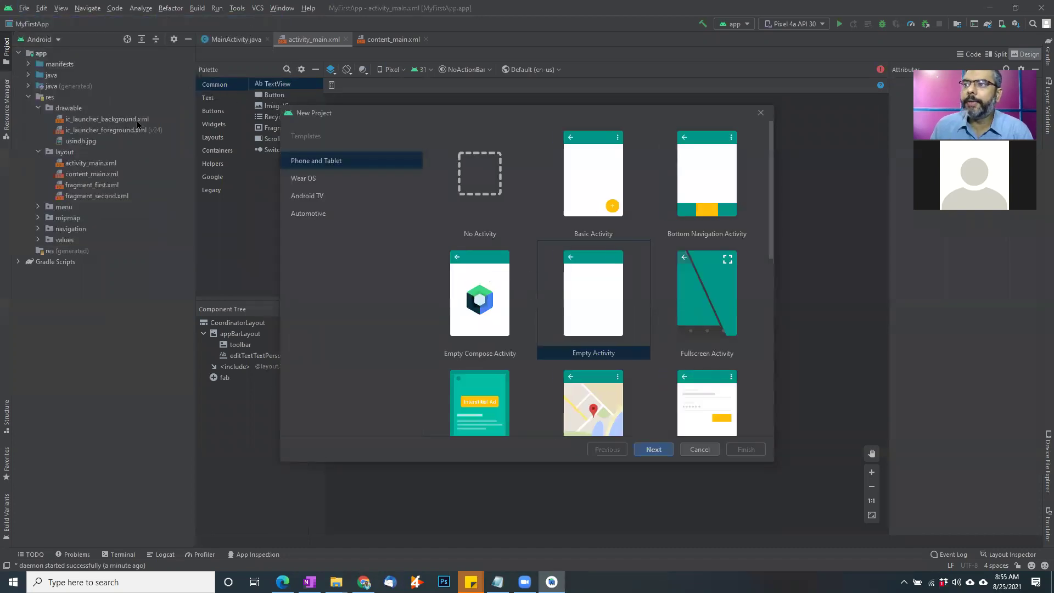
pyautogui.click(760, 112)
# Close the MyFirstApp project and start a new project from the welcome window
pyautogui.click(24, 7)
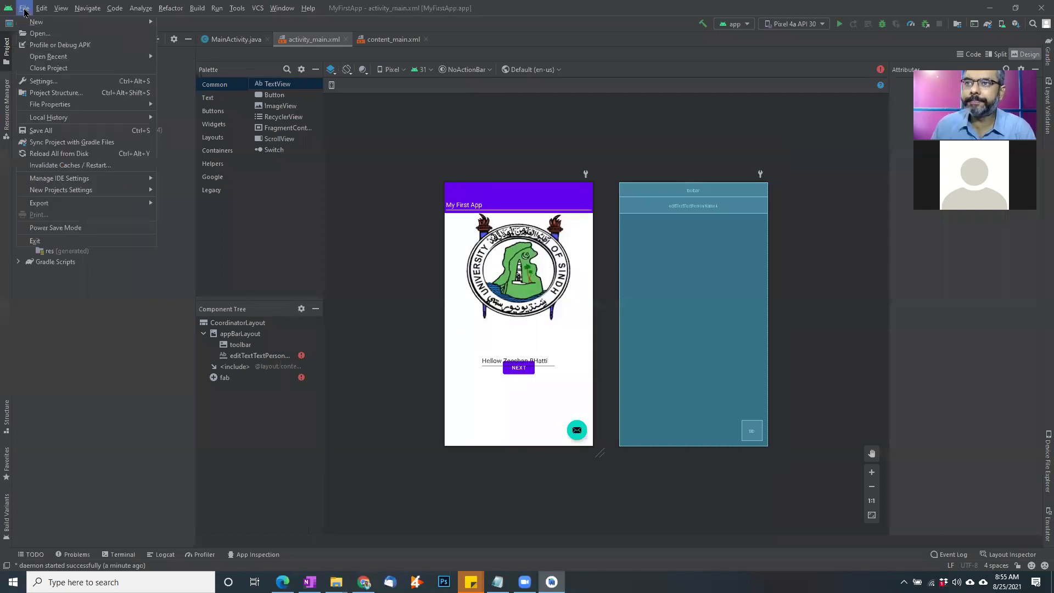
pyautogui.click(88, 141)
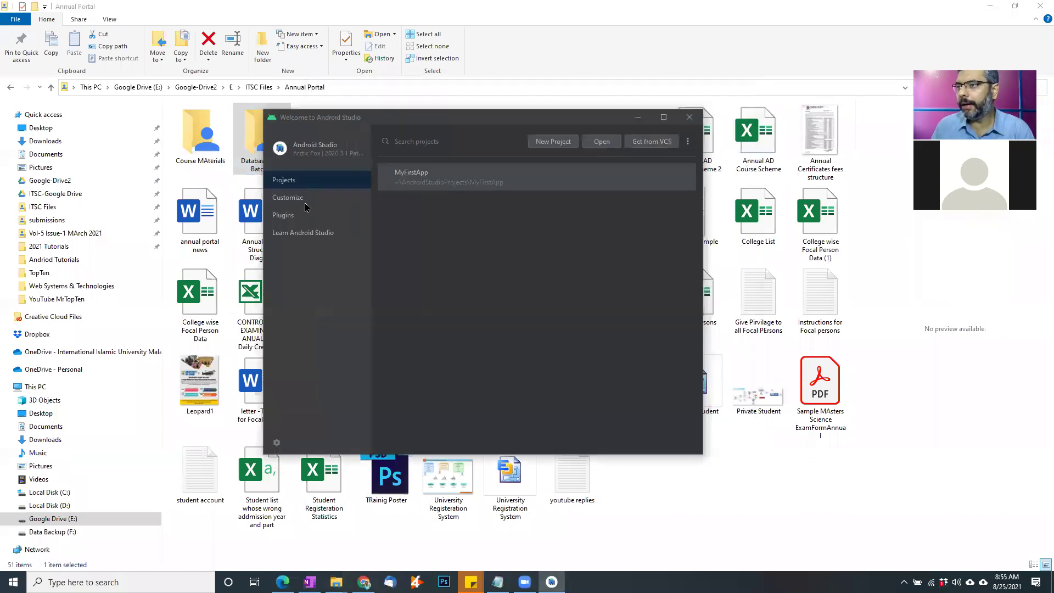
pyautogui.click(542, 145)
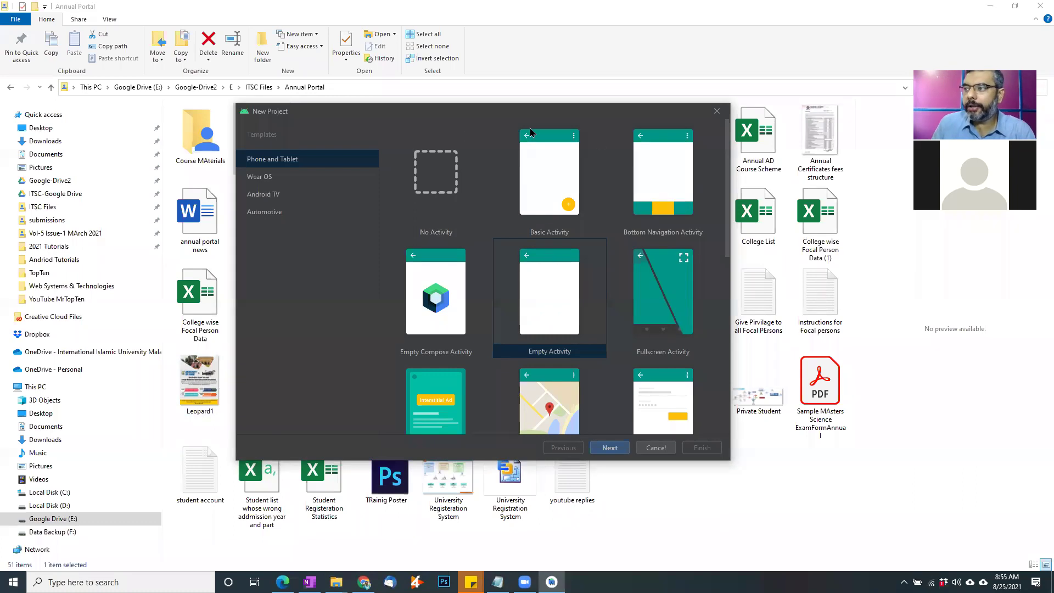
# Look at the Automotive project templates and return to the Phone and Tablet templates
pyautogui.scroll(-2, 476, 324)
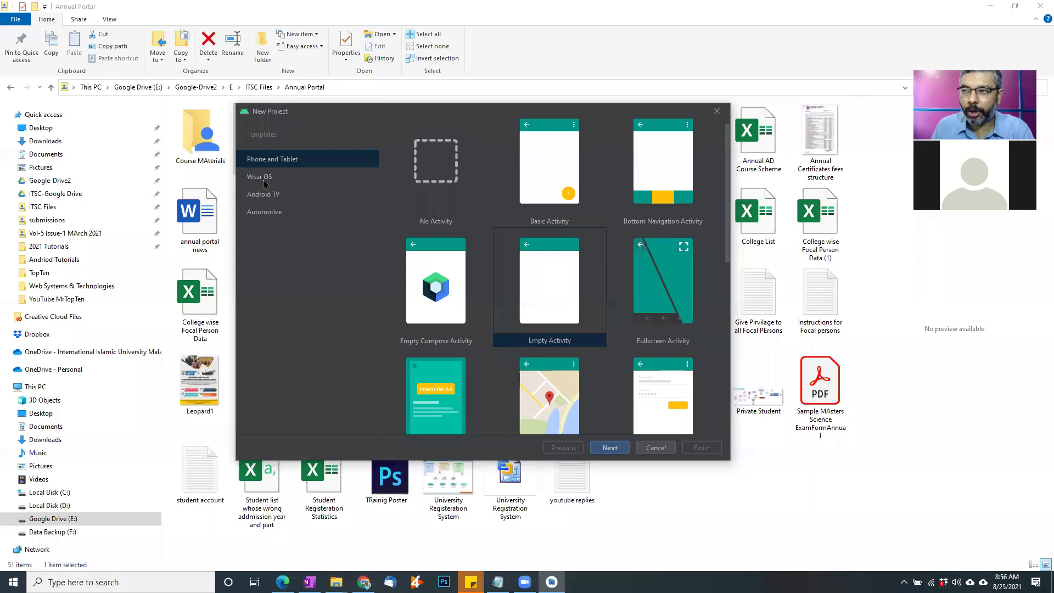
pyautogui.click(279, 213)
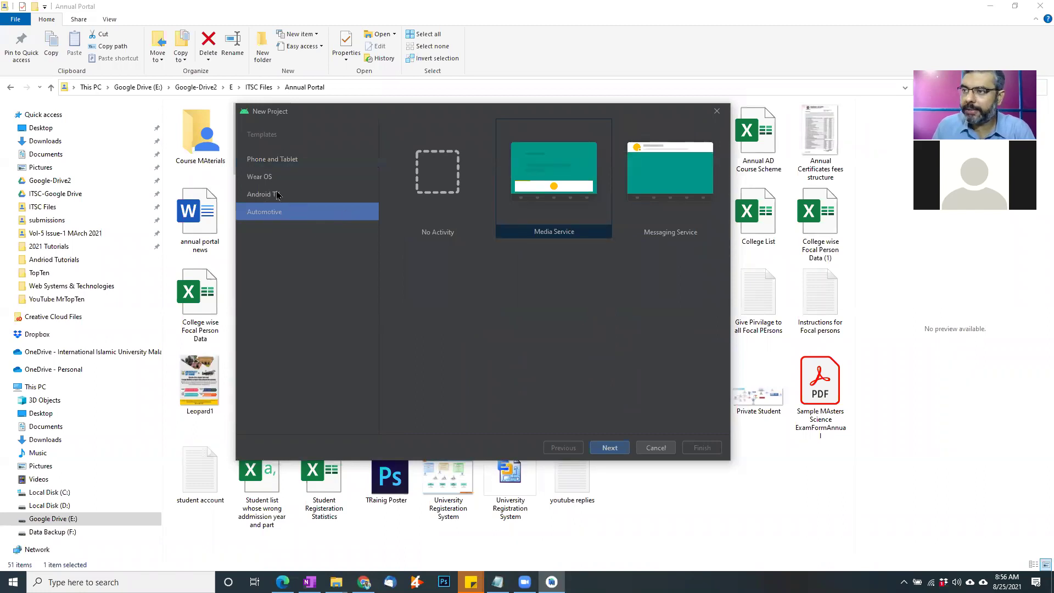
pyautogui.click(279, 161)
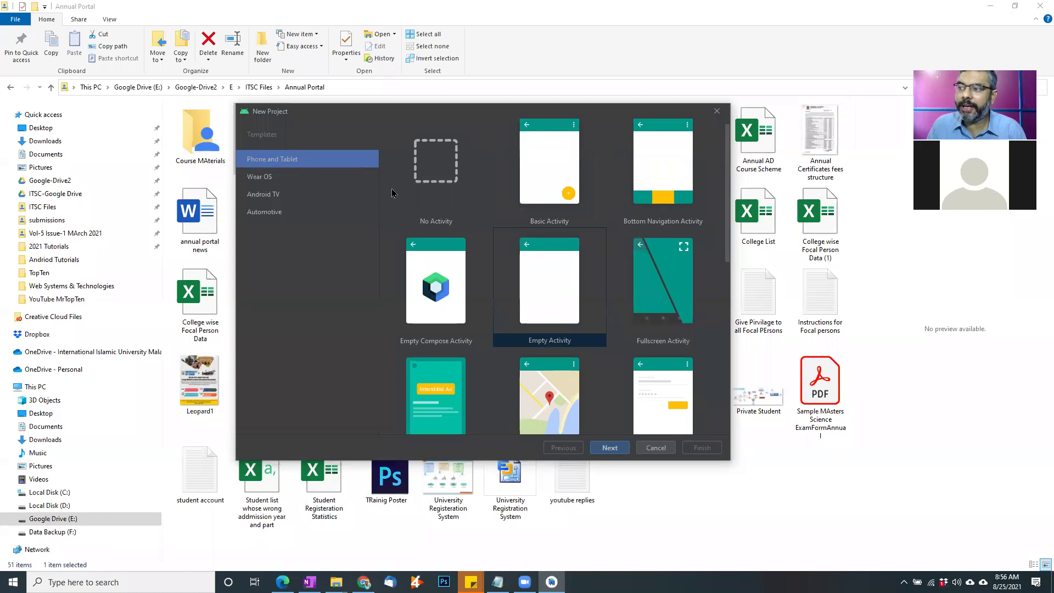
# Examine the activity templates offered for Phone and Tablet, from No Activity through to the last ones in the gallery
pyautogui.scroll(-1, 593, 220)
pyautogui.moveTo(731, 204); pyautogui.dragTo(731, 366)
pyautogui.click(728, 313)
pyautogui.scroll(2, 731, 371)
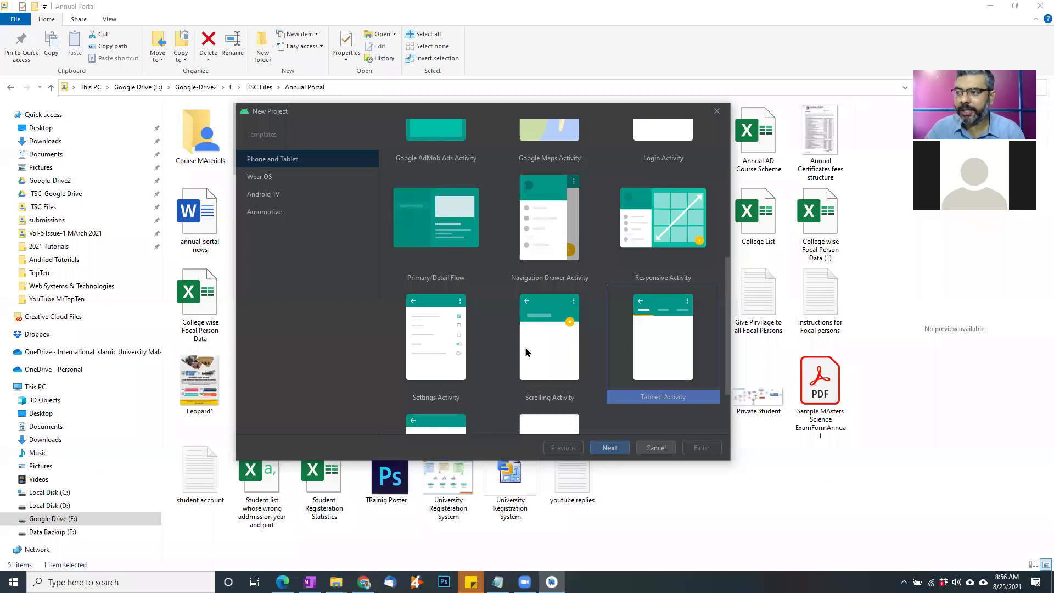
pyautogui.scroll(-1, 525, 352)
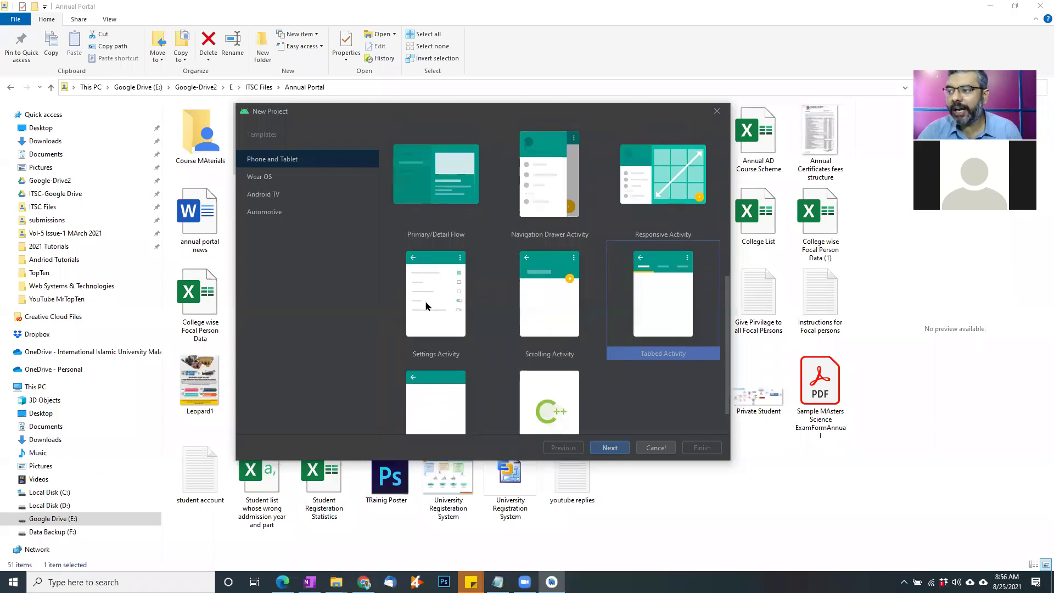
pyautogui.click(461, 307)
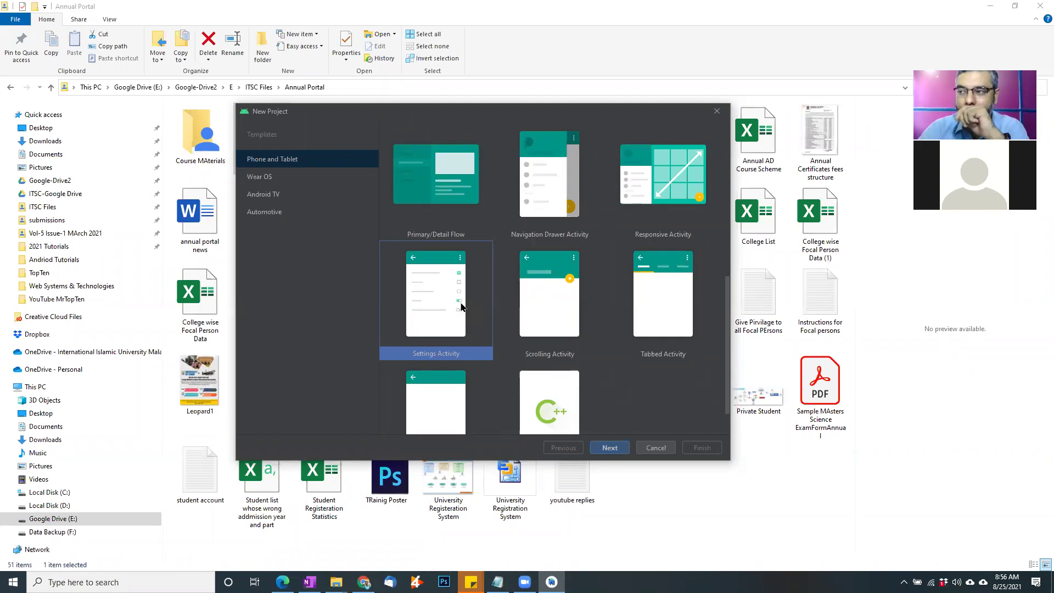
pyautogui.scroll(1, 541, 347)
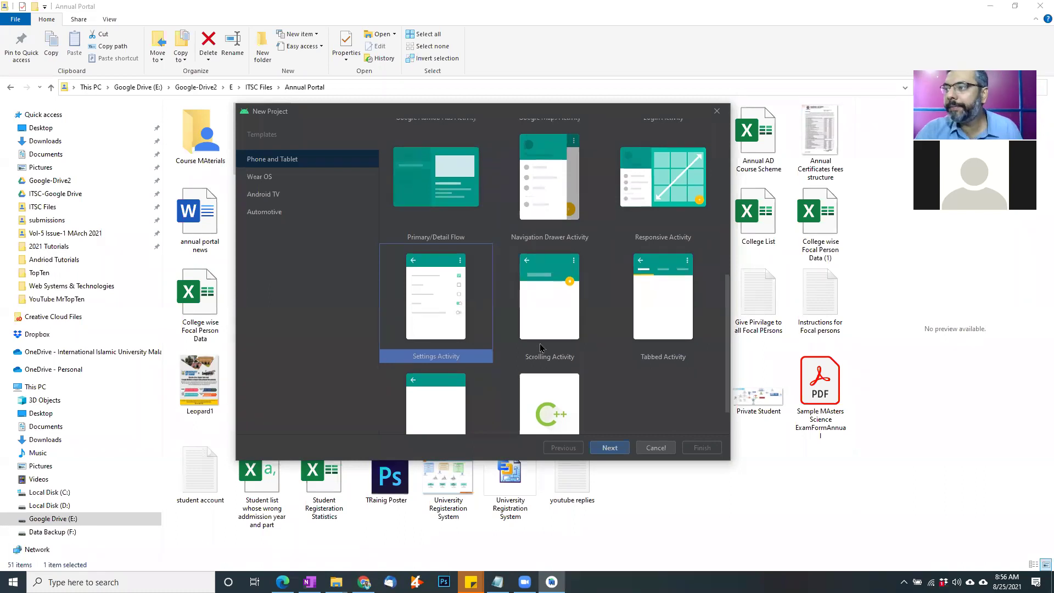
pyautogui.scroll(5, 541, 347)
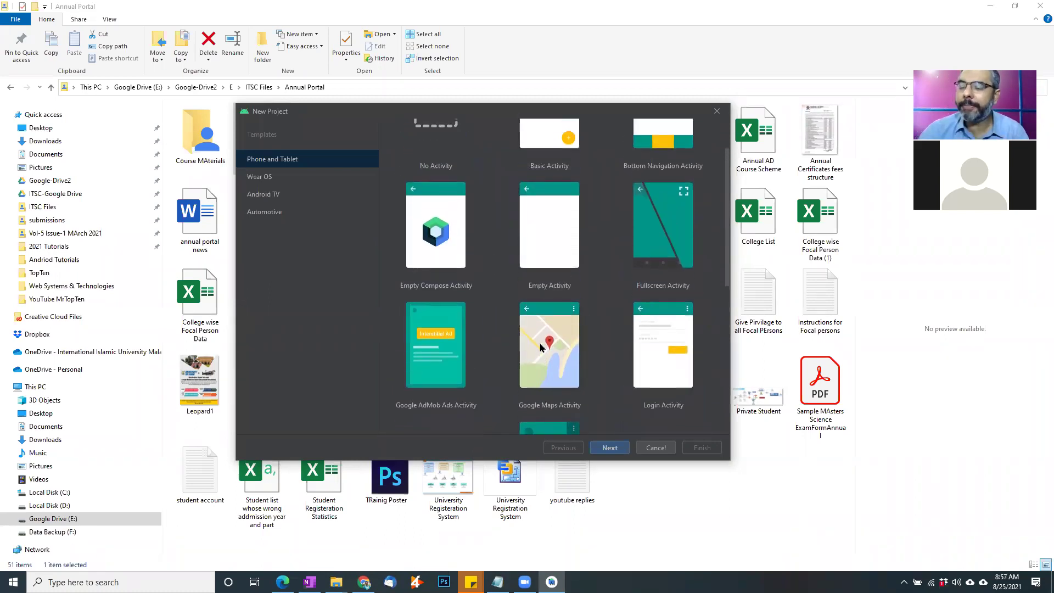
pyautogui.scroll(3, 514, 231)
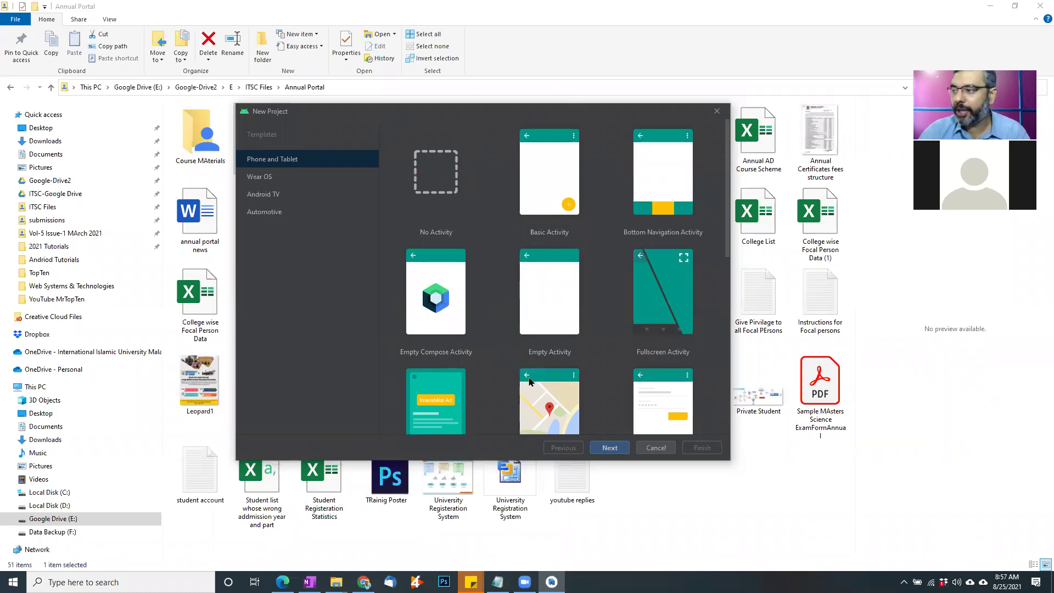
pyautogui.scroll(-1, 529, 380)
pyautogui.scroll(1, 650, 174)
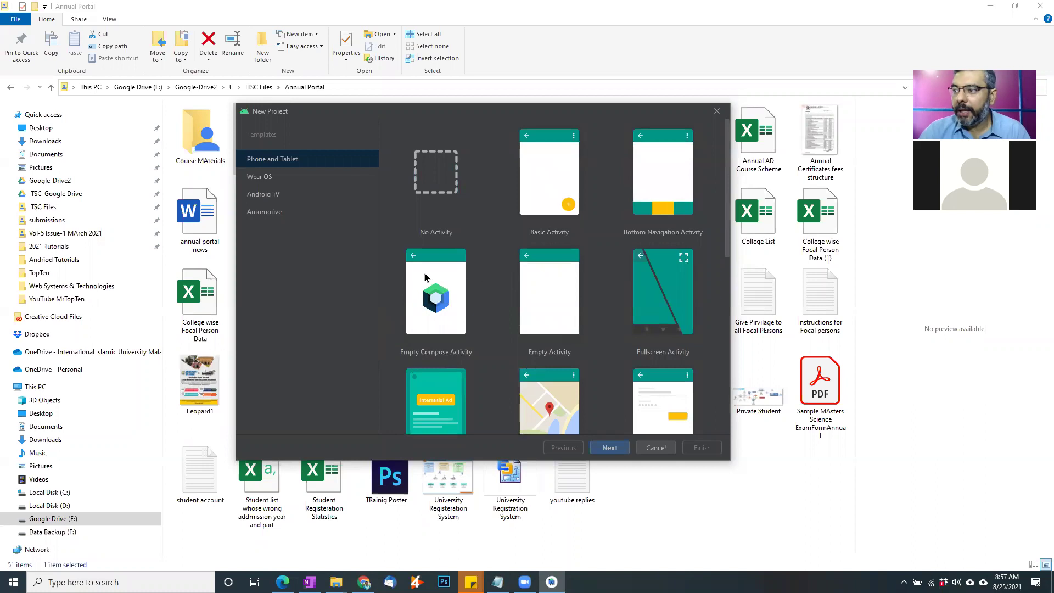
pyautogui.scroll(-2, 451, 336)
pyautogui.scroll(-3, 468, 376)
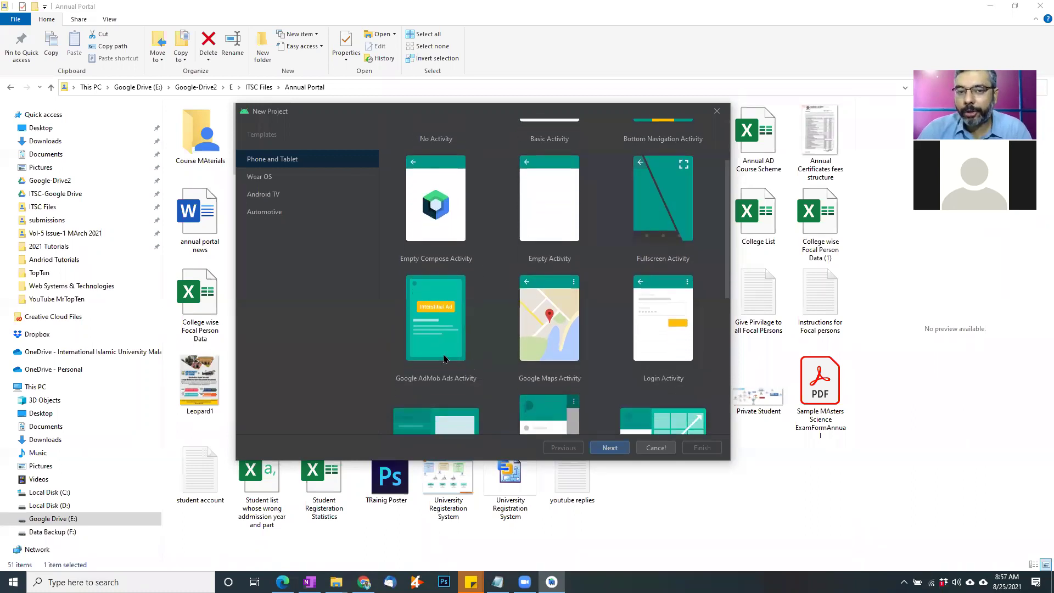
pyautogui.scroll(5, 544, 320)
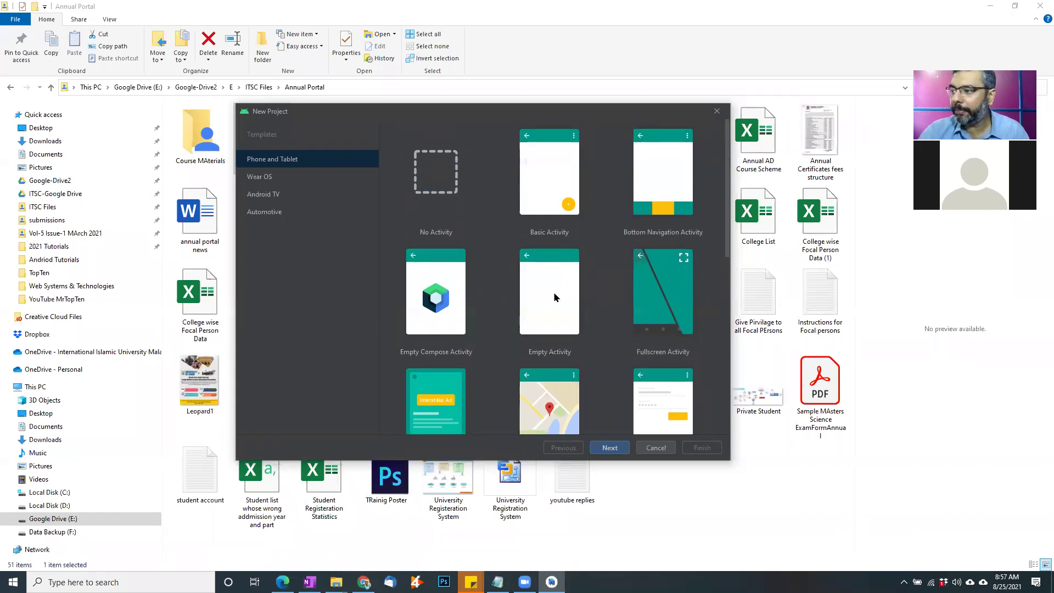
# Compare the Basic Activity and Empty Activity templates, choose Empty Activity and proceed to the project configuration
pyautogui.click(555, 298)
pyautogui.click(546, 202)
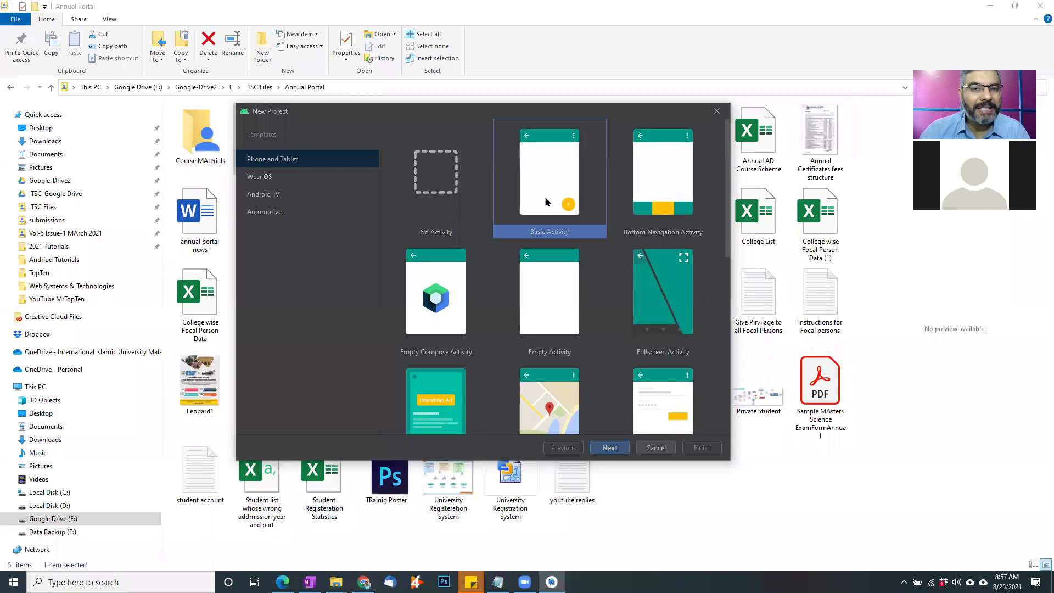
pyautogui.click(545, 298)
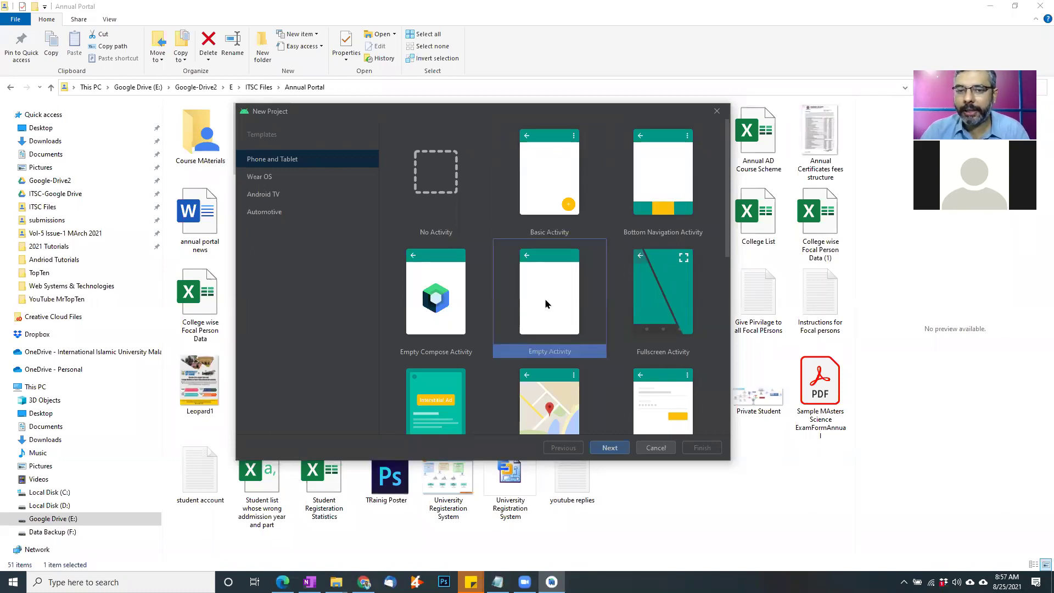
pyautogui.click(549, 206)
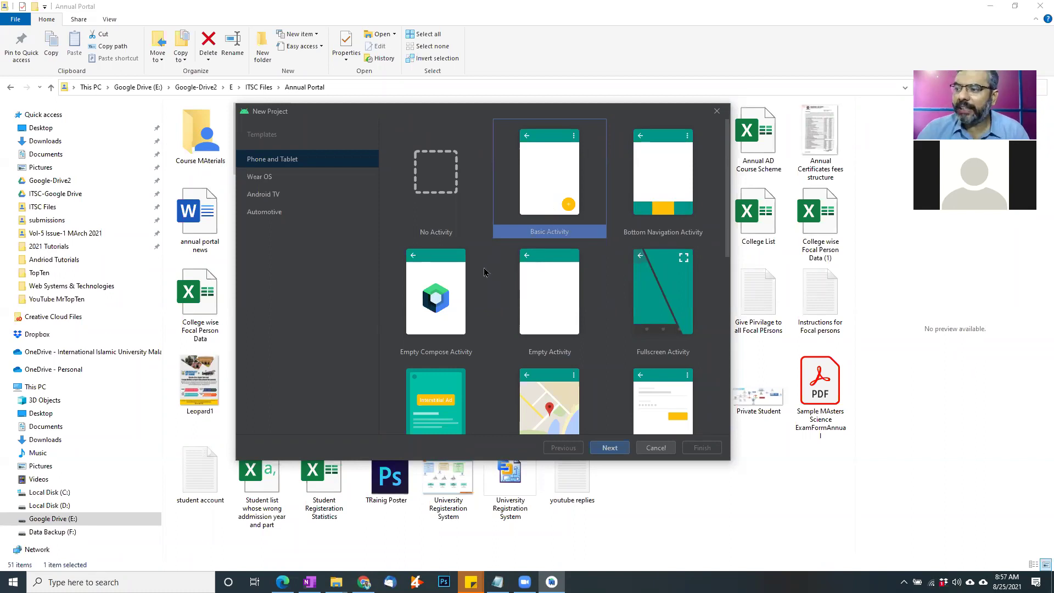
pyautogui.click(560, 296)
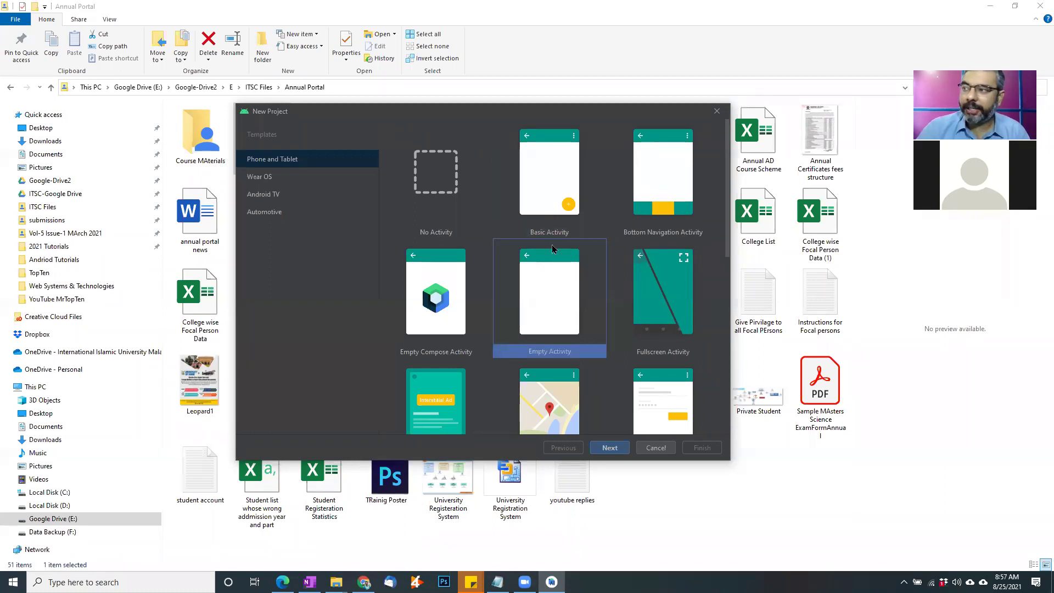
pyautogui.click(545, 215)
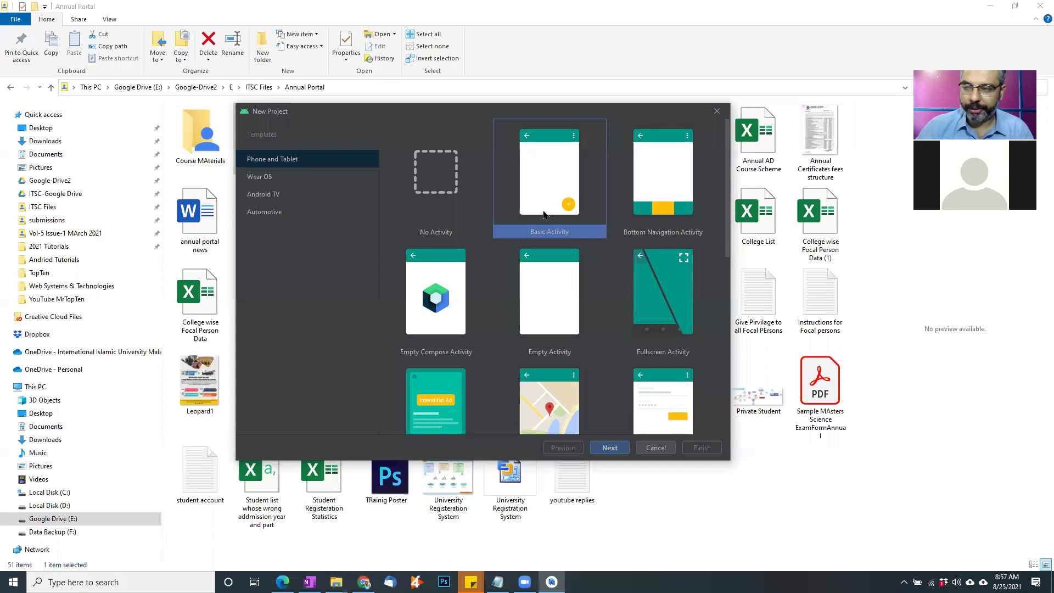
pyautogui.click(540, 286)
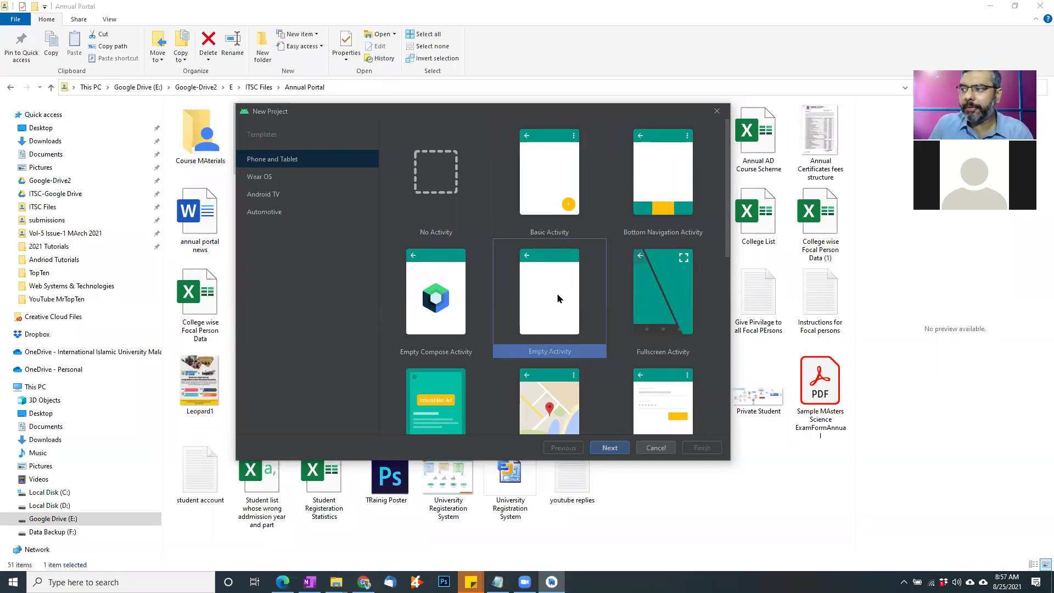
pyautogui.doubleClick(557, 296)
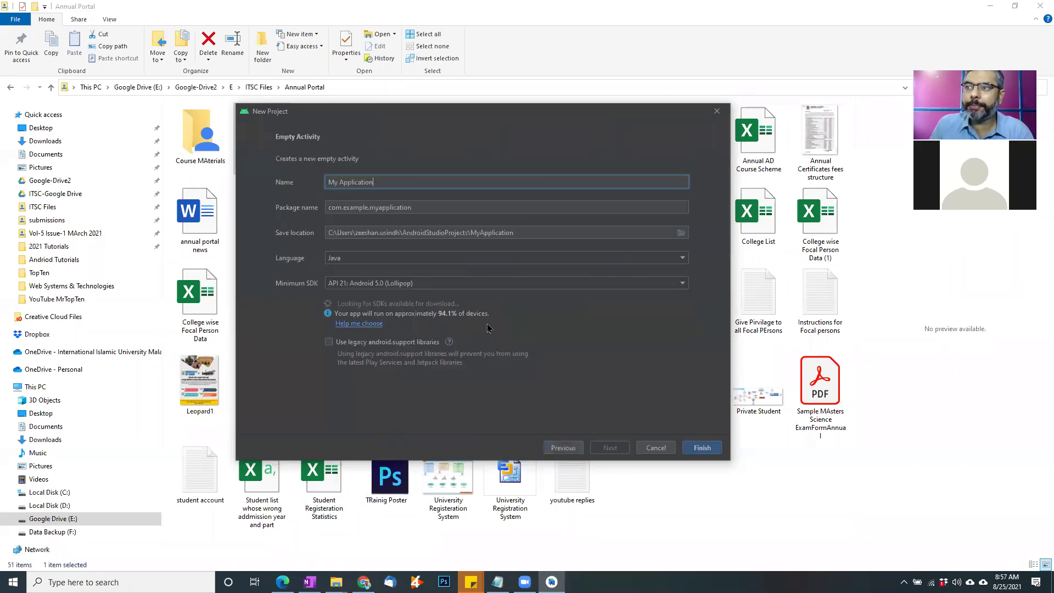
# Name the new project BSIT_App_1_HelloWorld
pyautogui.moveTo(381, 185); pyautogui.dragTo(228, 165)
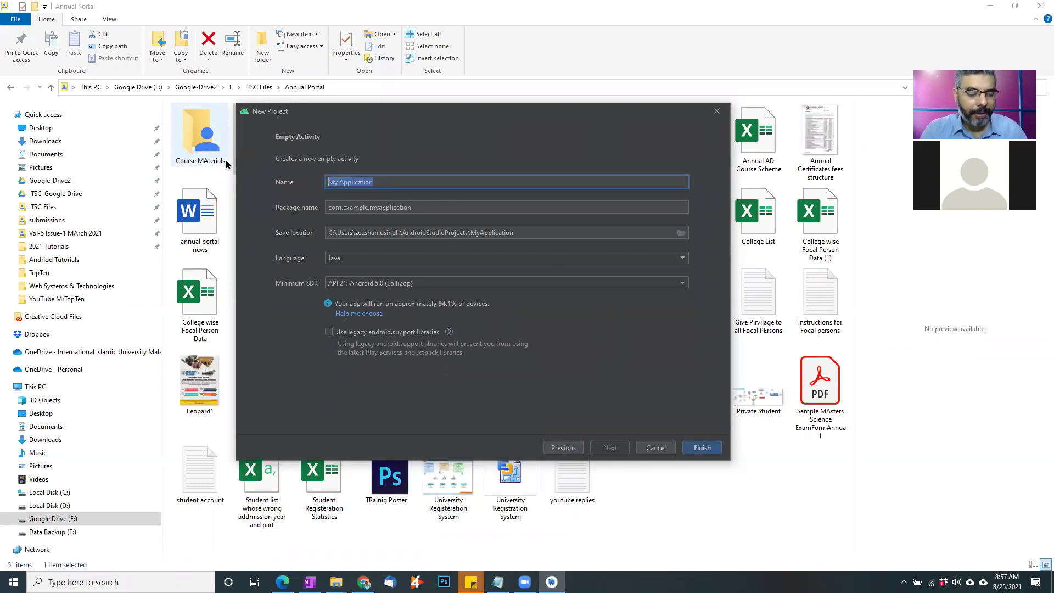
pyautogui.press('BackSpace')
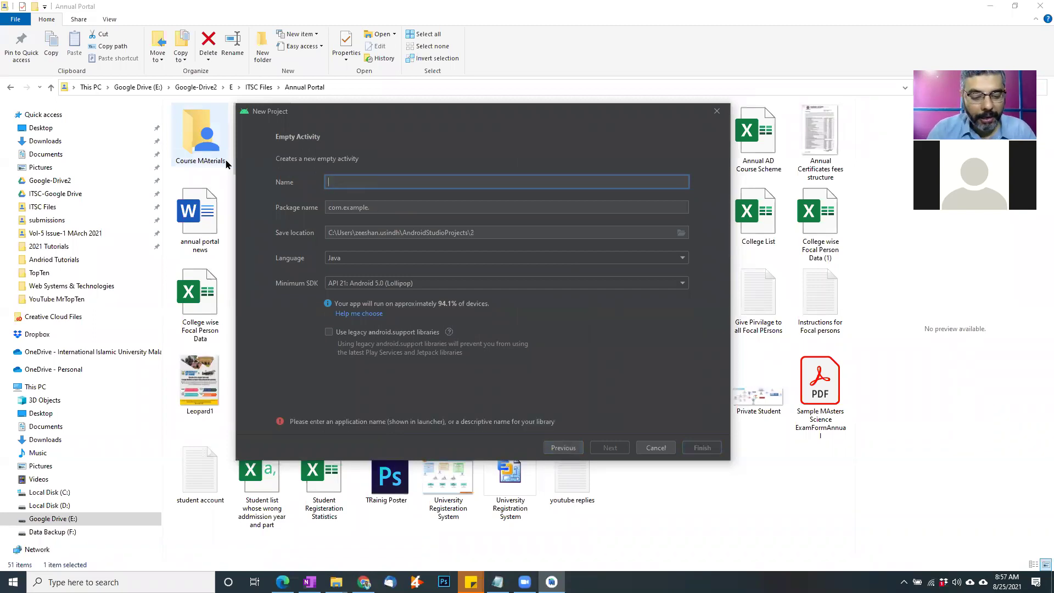
pyautogui.write('BSIT_')
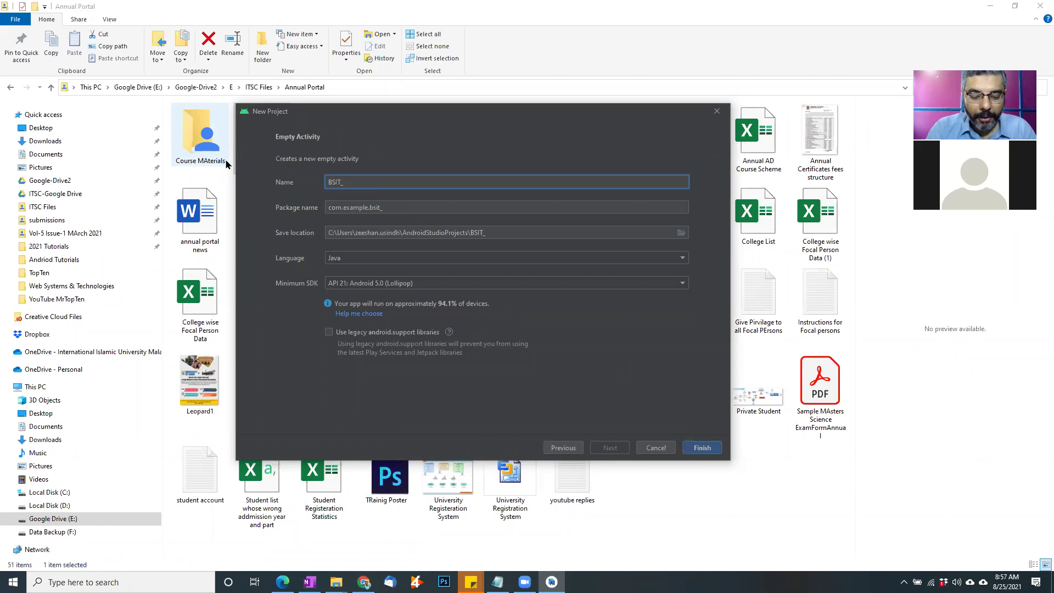
pyautogui.write('App_1')
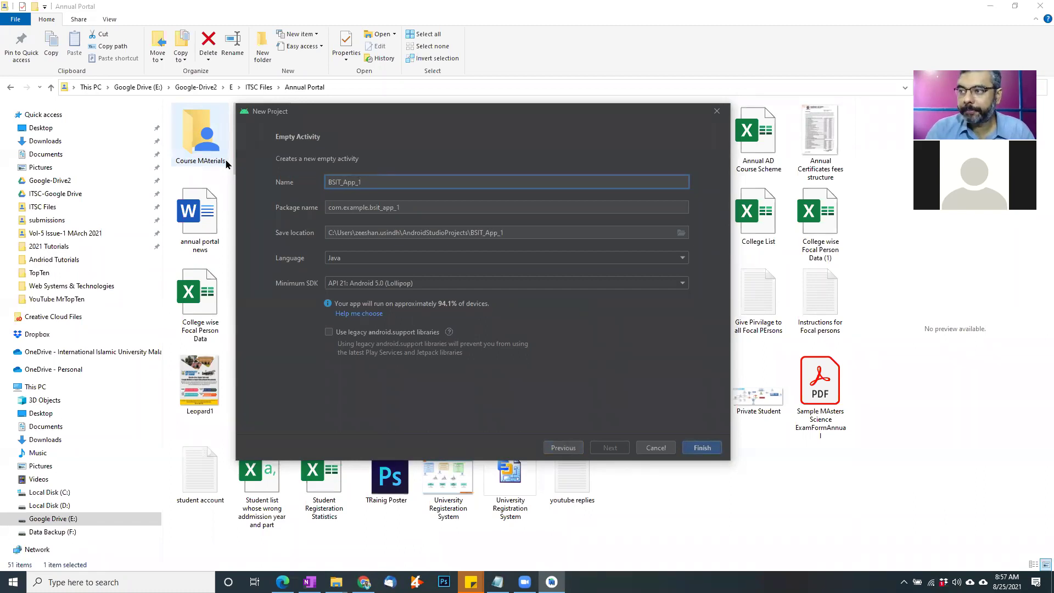
pyautogui.write('_HEllow')
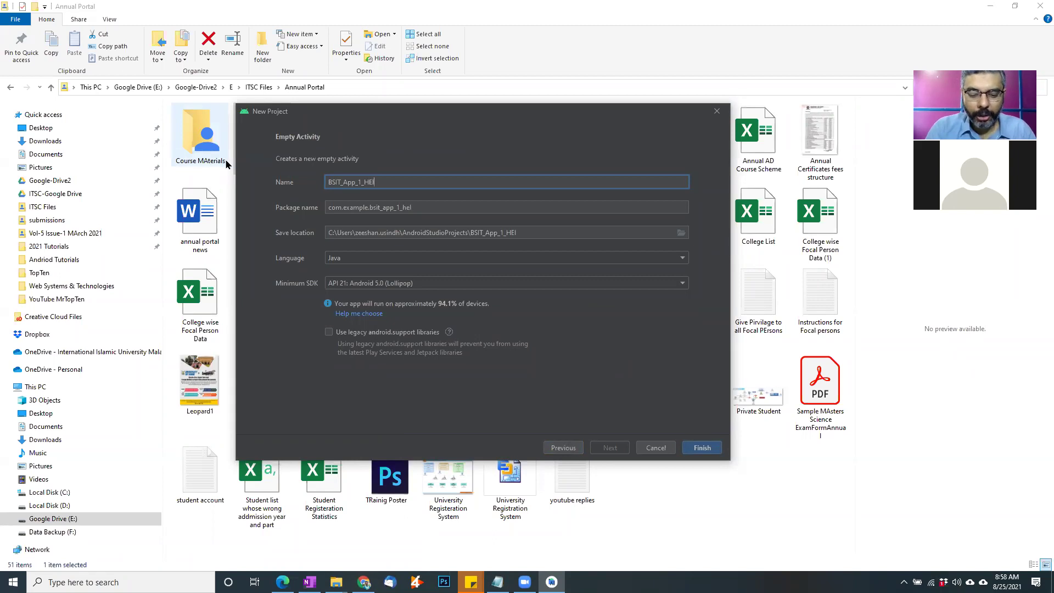
pyautogui.press('BackSpace')
pyautogui.press('BackSpace')
pyautogui.press('BackSpace')
pyautogui.press('BackSpace')
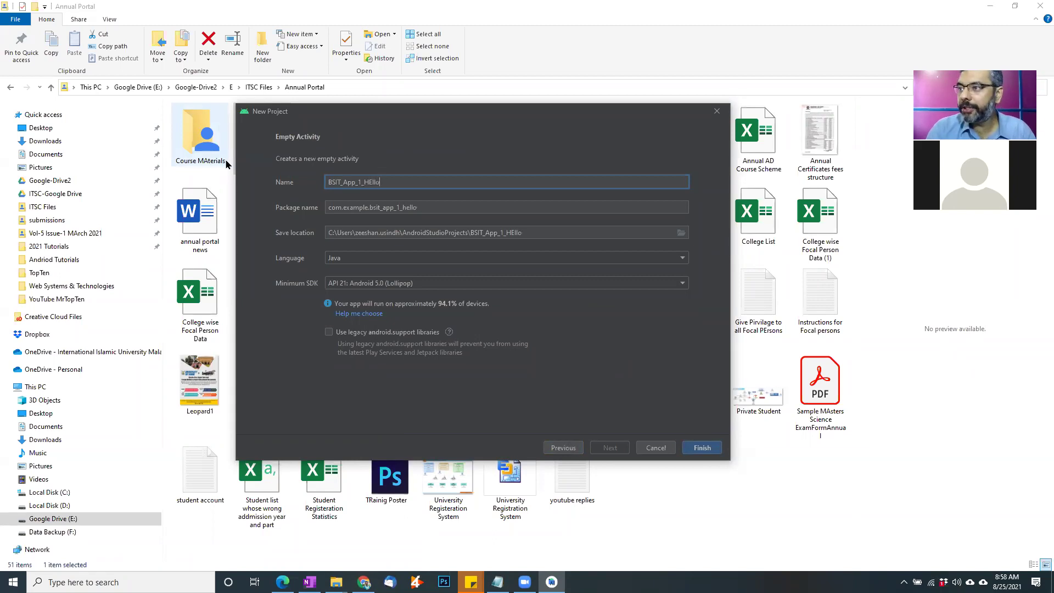
pyautogui.write('llow')
pyautogui.write('World')
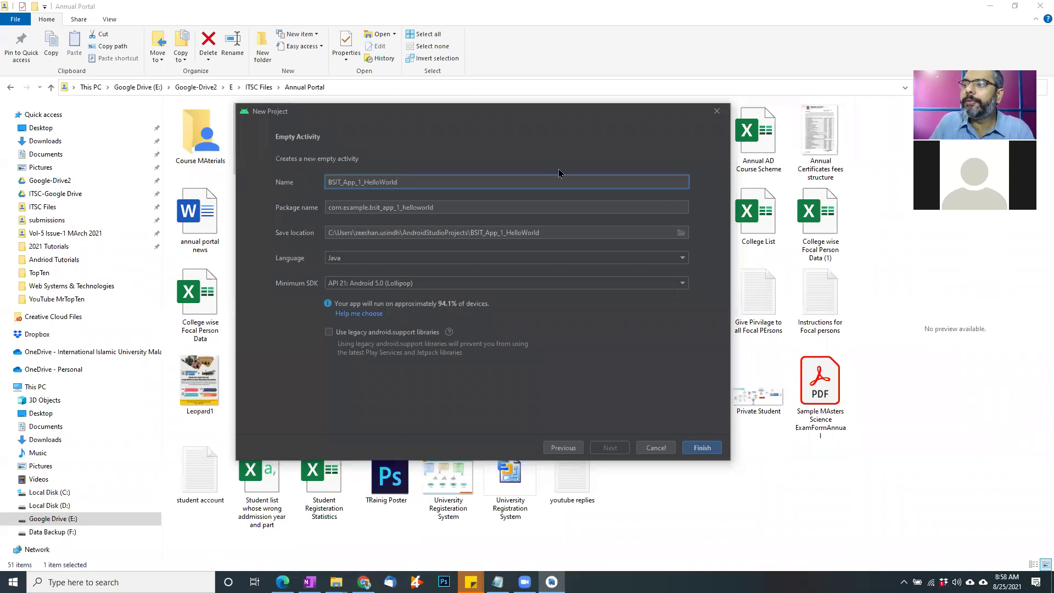
# Examine the package name and highlight its "example" segment
pyautogui.moveTo(435, 207); pyautogui.dragTo(312, 207)
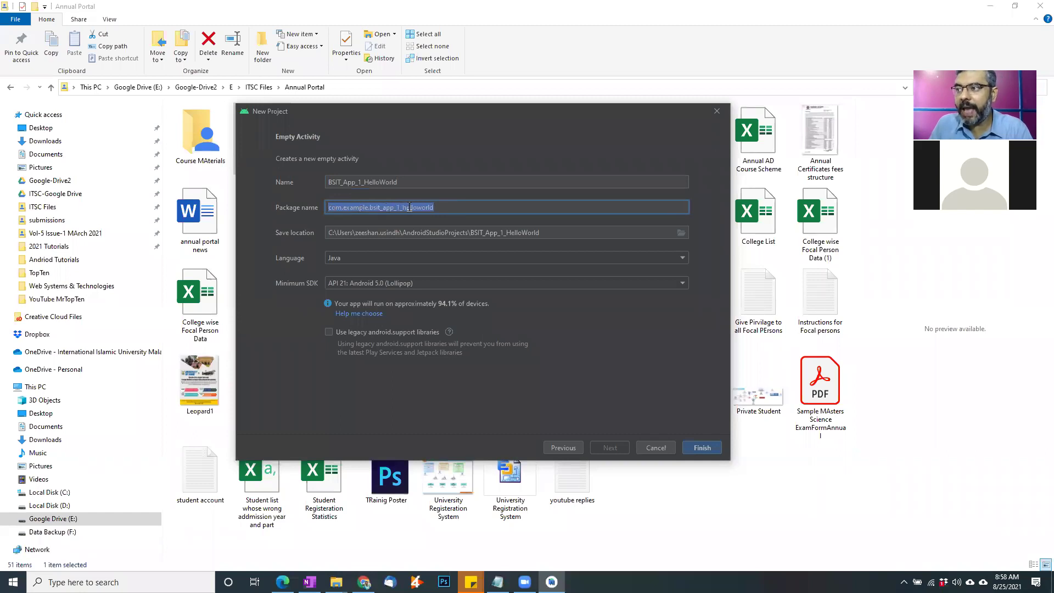
pyautogui.click(377, 207)
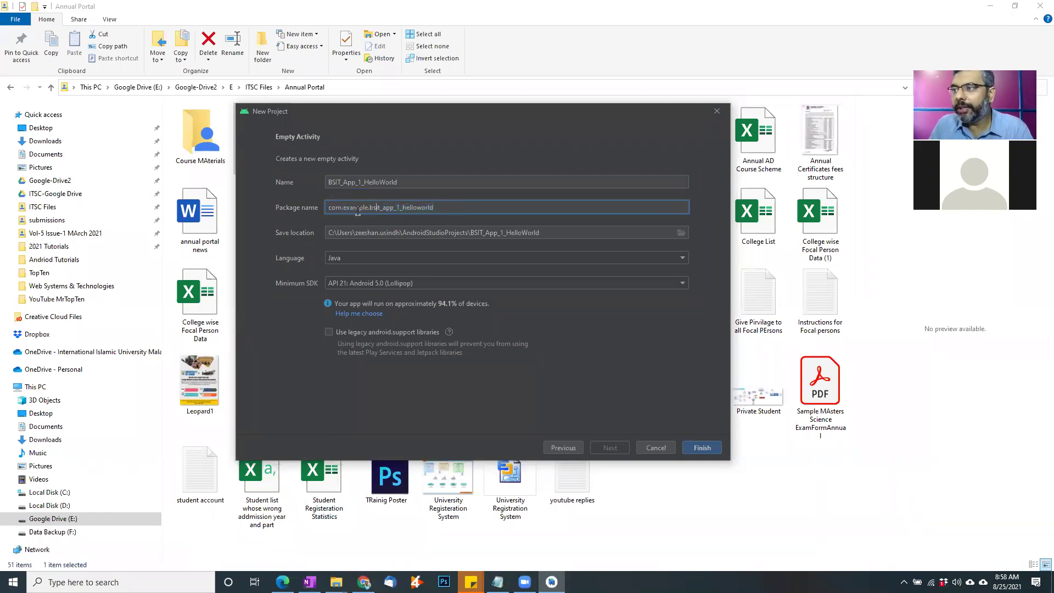
pyautogui.moveTo(370, 207); pyautogui.dragTo(344, 207)
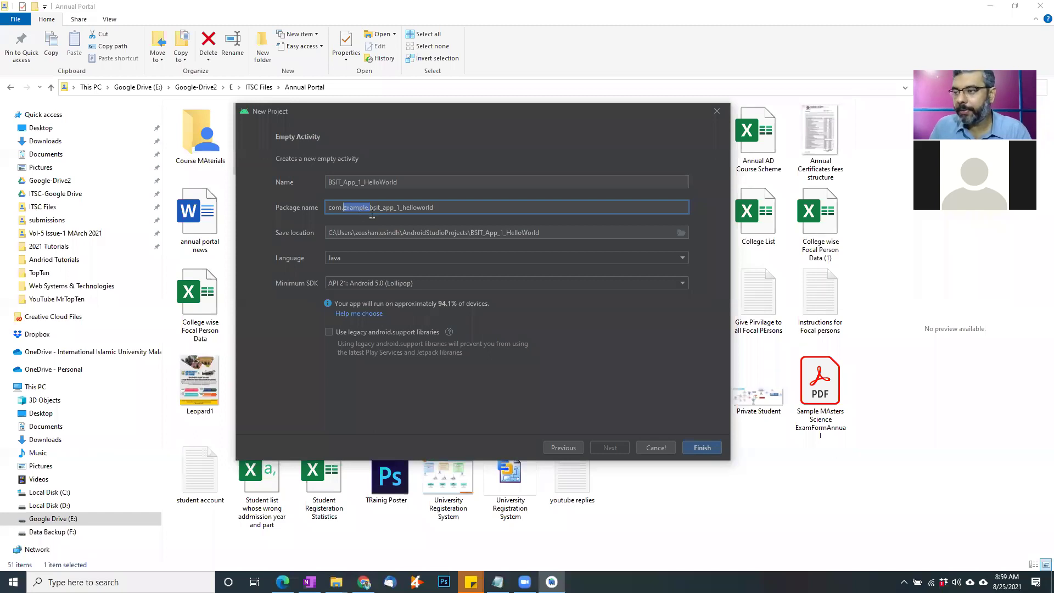
# Examine the full package name and the default save location of the project
pyautogui.tripleClick(437, 208)
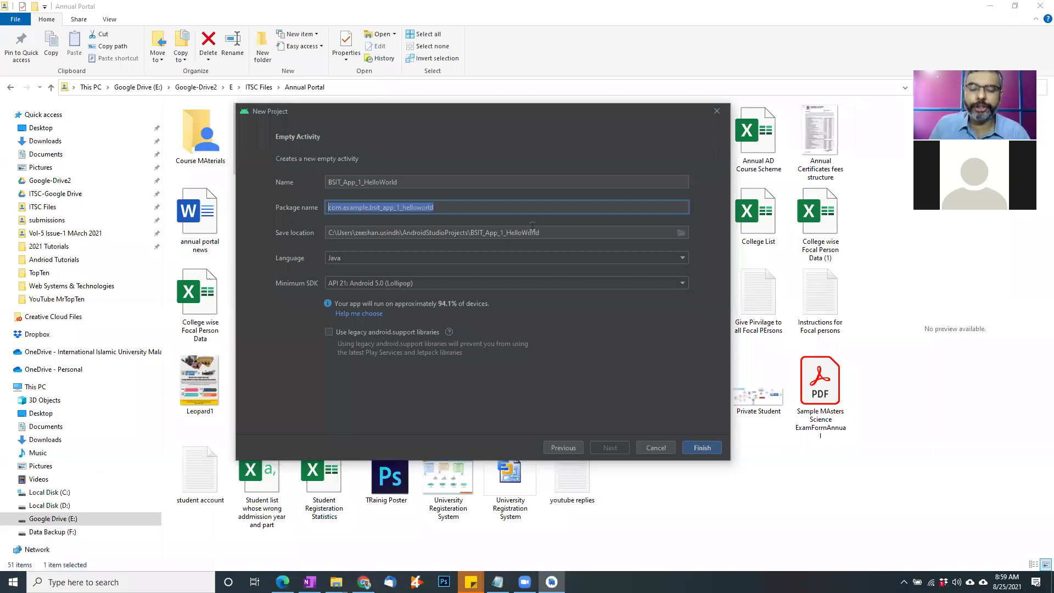
pyautogui.click(564, 233)
pyautogui.moveTo(564, 234); pyautogui.dragTo(318, 236)
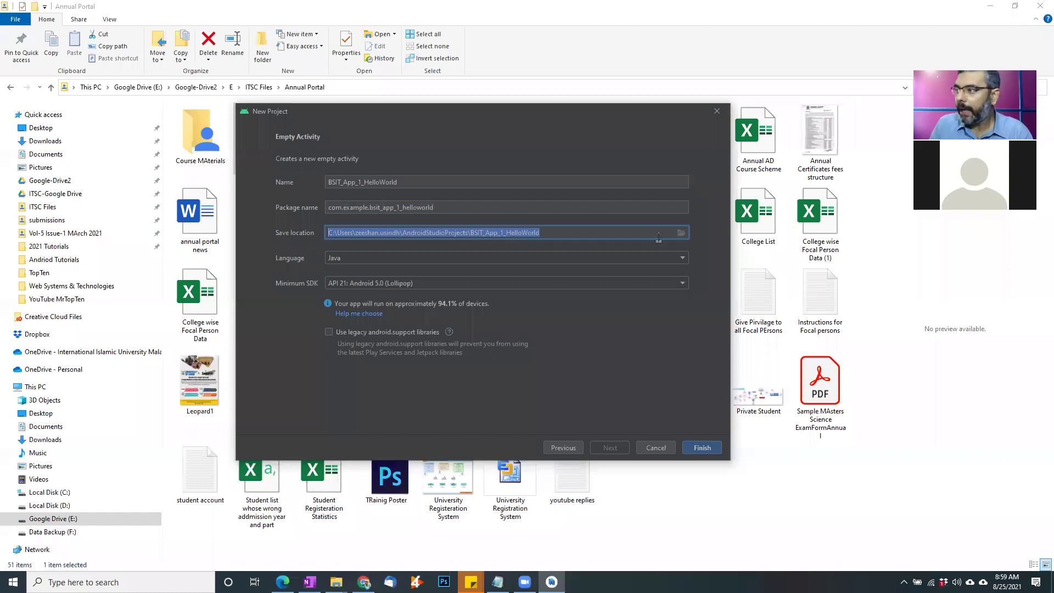
# Browse for a different save location and expand the folders of the D: drive
pyautogui.click(682, 233)
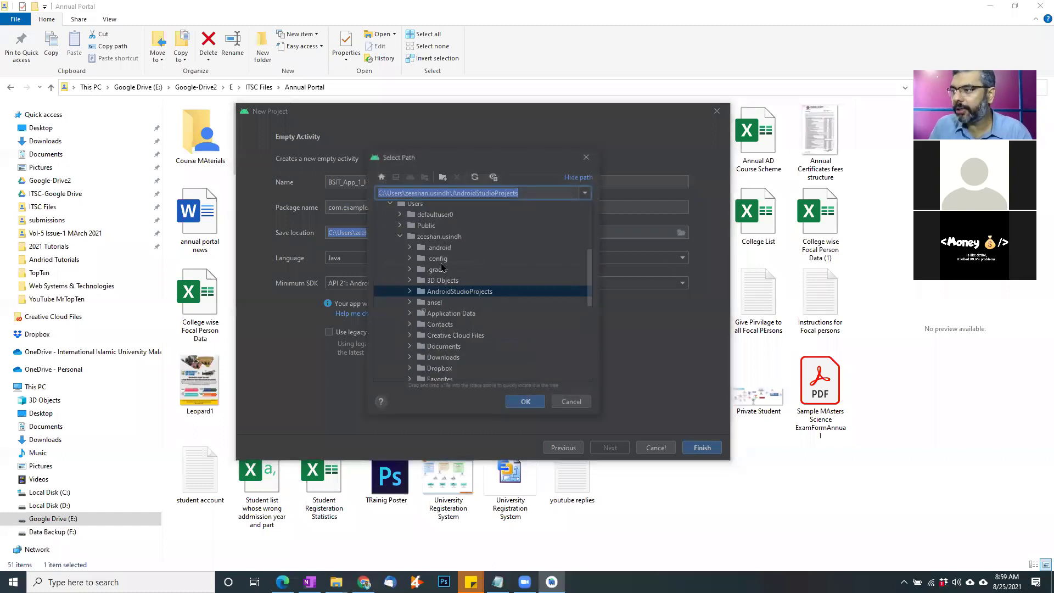
pyautogui.click(381, 193)
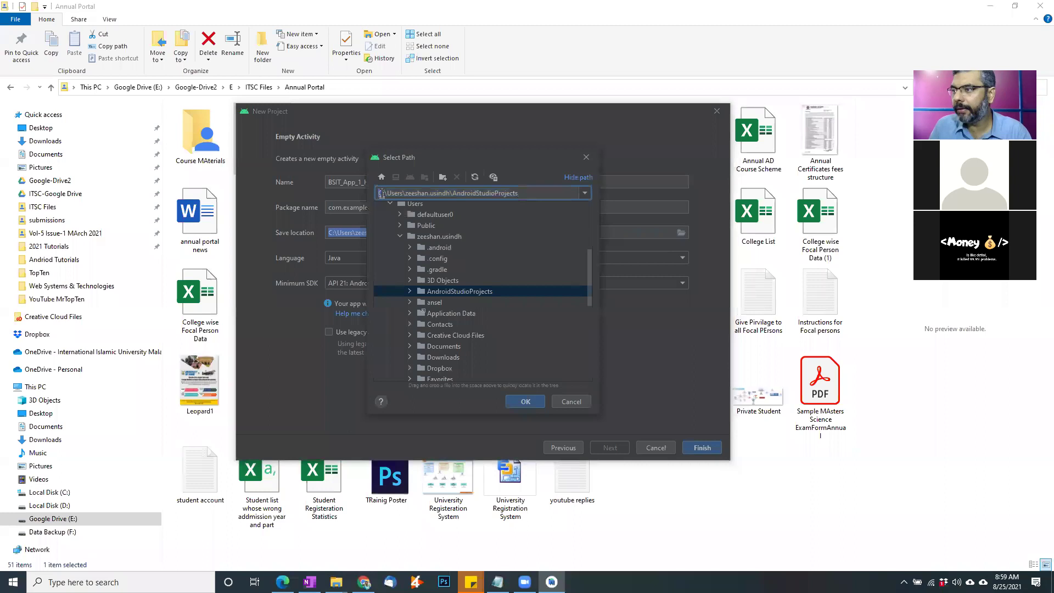
pyautogui.click(400, 237)
pyautogui.click(400, 356)
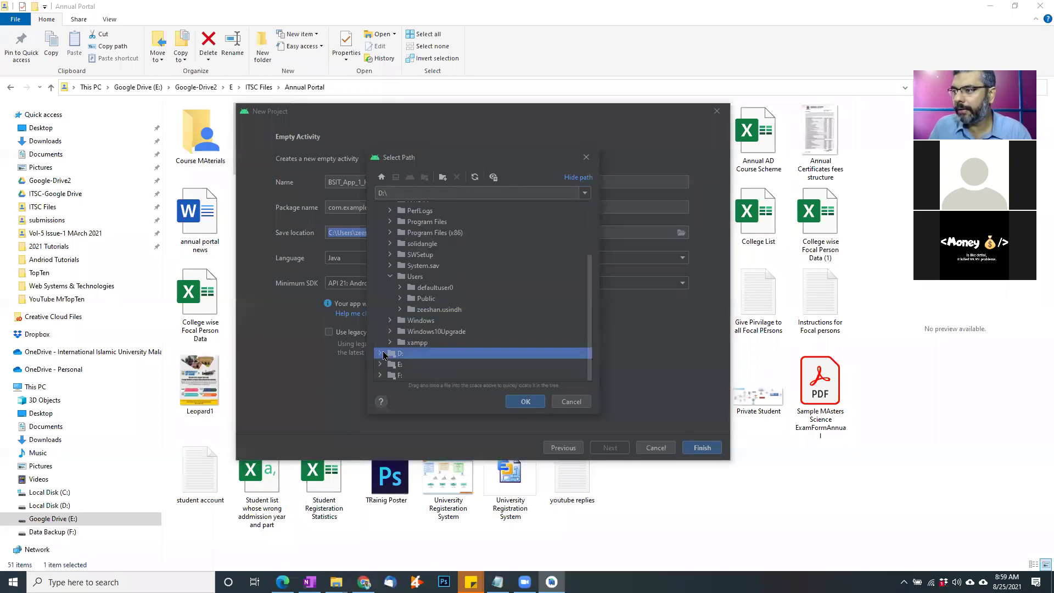
pyautogui.moveTo(496, 170); pyautogui.dragTo(709, 174)
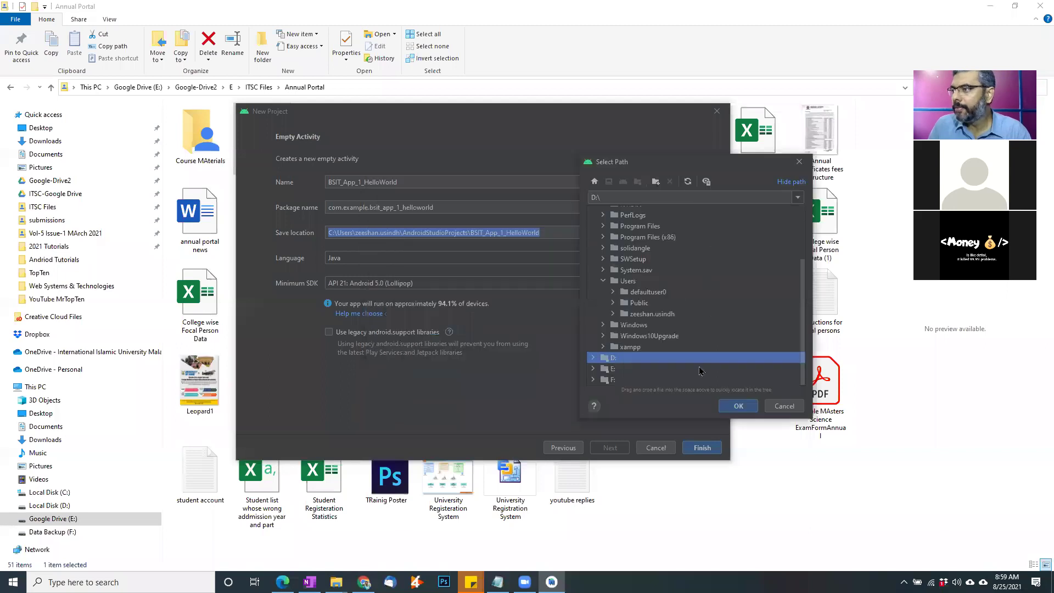
pyautogui.click(594, 357)
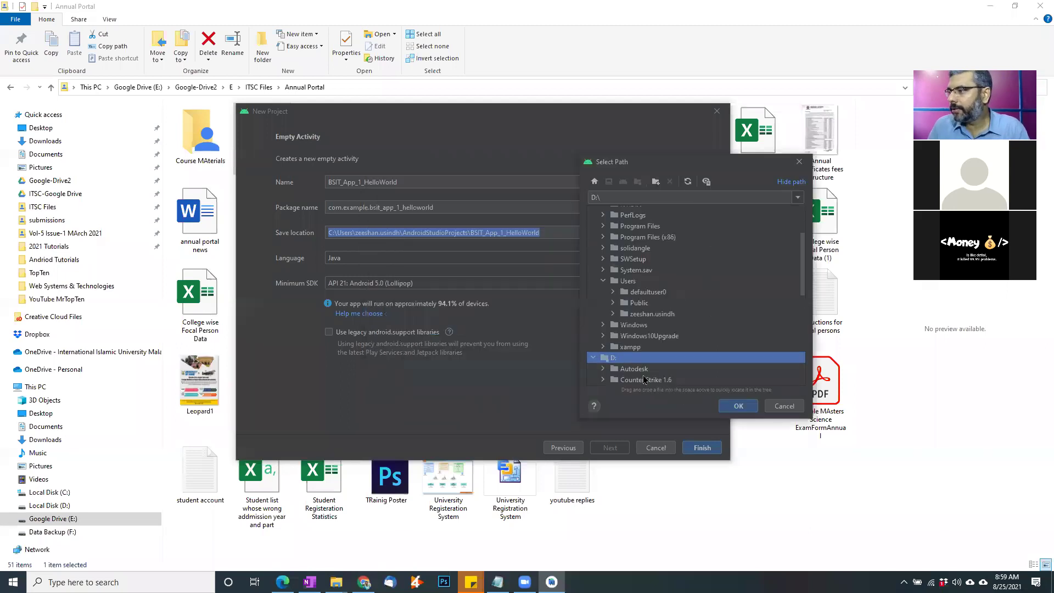
pyautogui.scroll(-1, 646, 381)
pyautogui.scroll(-2, 789, 366)
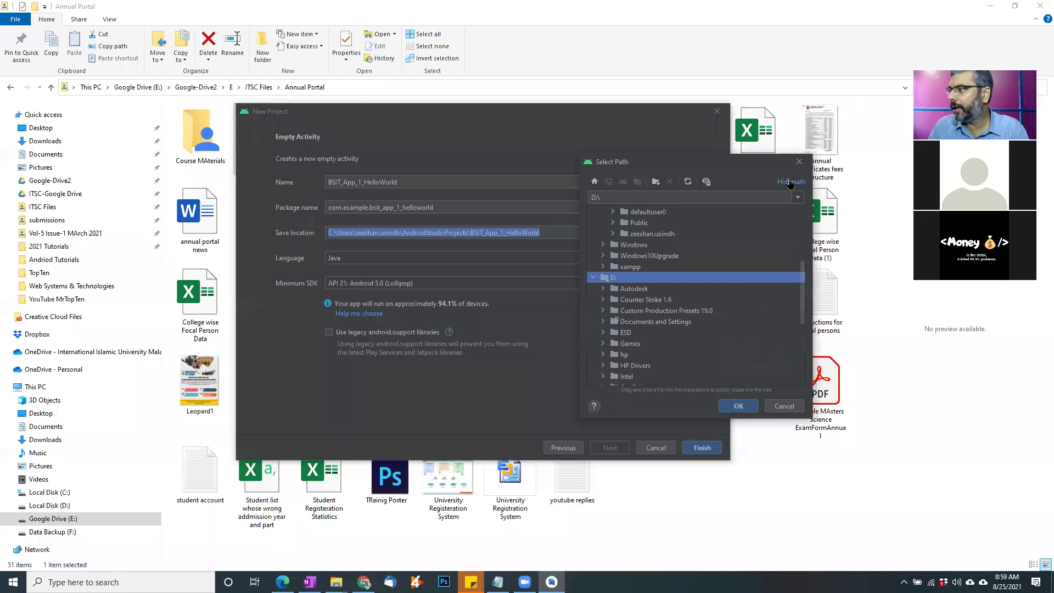
# Create a new folder named Android Apps Class on the D: drive and select it
pyautogui.click(656, 181)
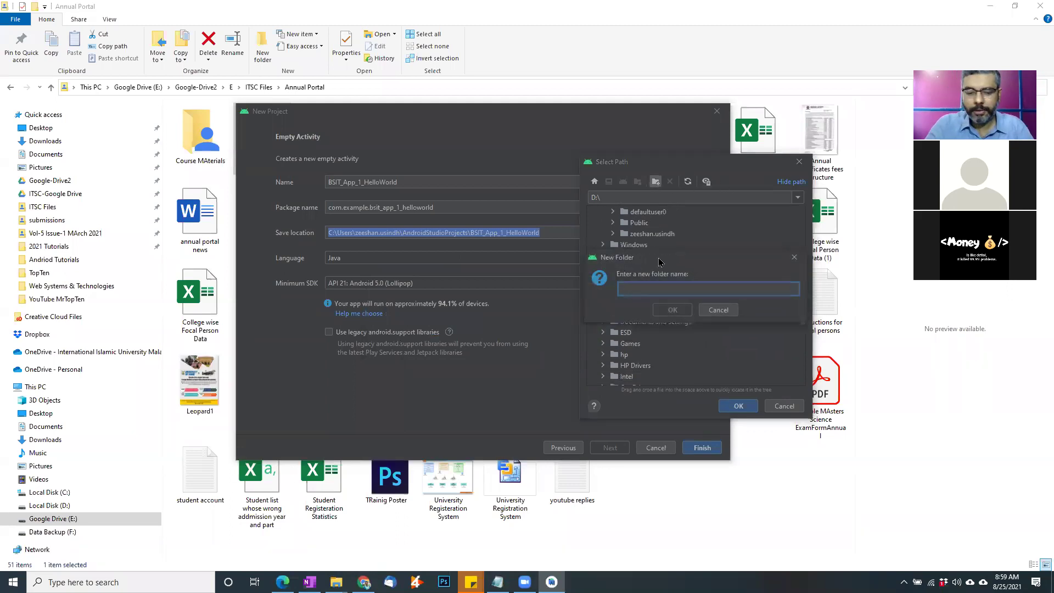
pyautogui.write('Android Apps Class')
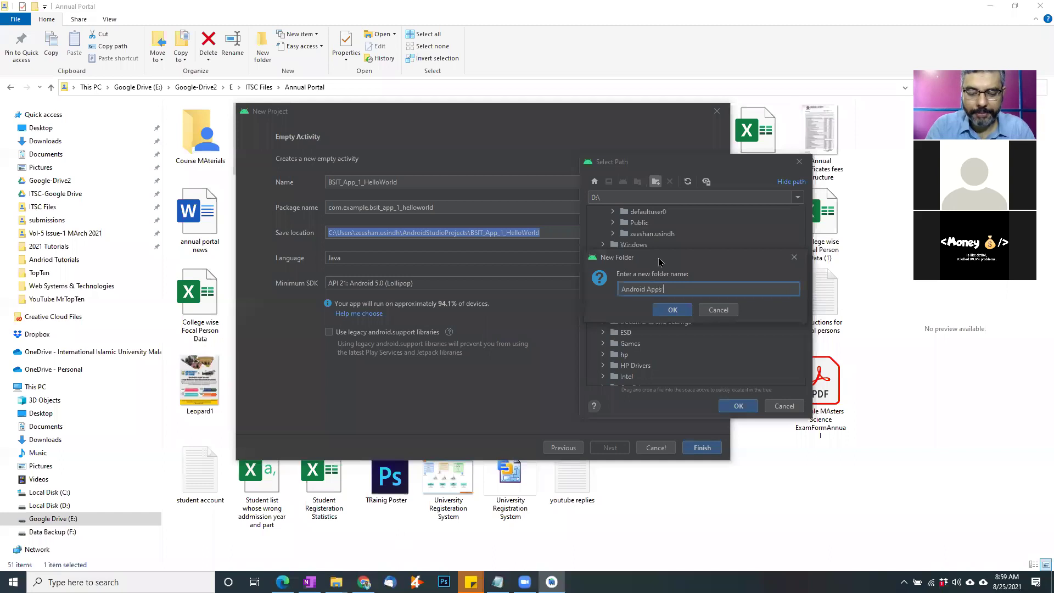
pyautogui.click(674, 310)
pyautogui.click(665, 291)
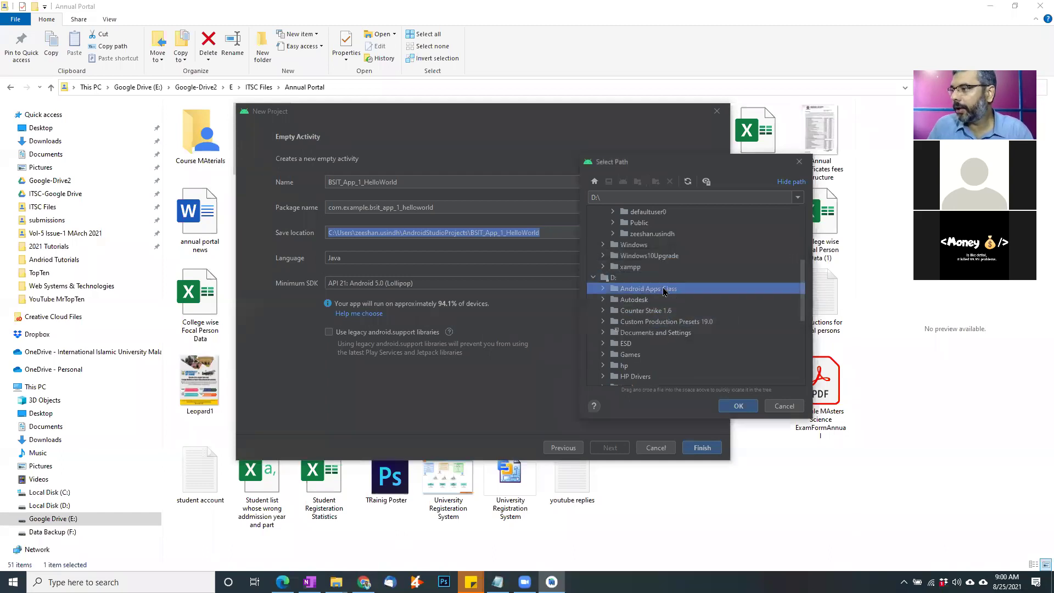
# Accept the new folder and extend the save location to D:\Android Apps Class\BSIT_App_1_HelloWorld
pyautogui.click(738, 406)
pyautogui.write('\\Android Apps Class\\')
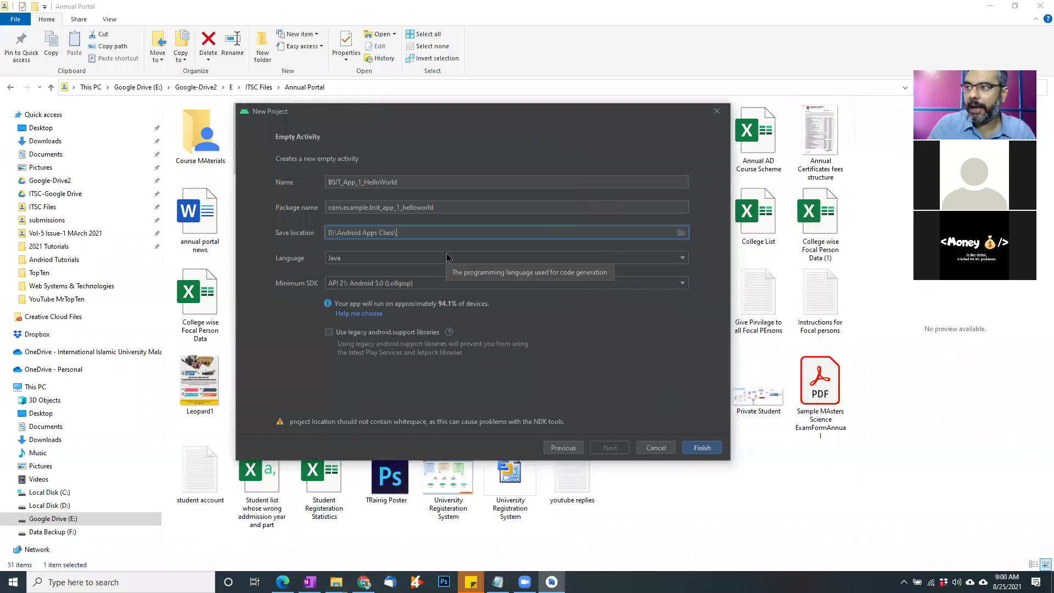
pyautogui.moveTo(402, 183); pyautogui.dragTo(295, 183)
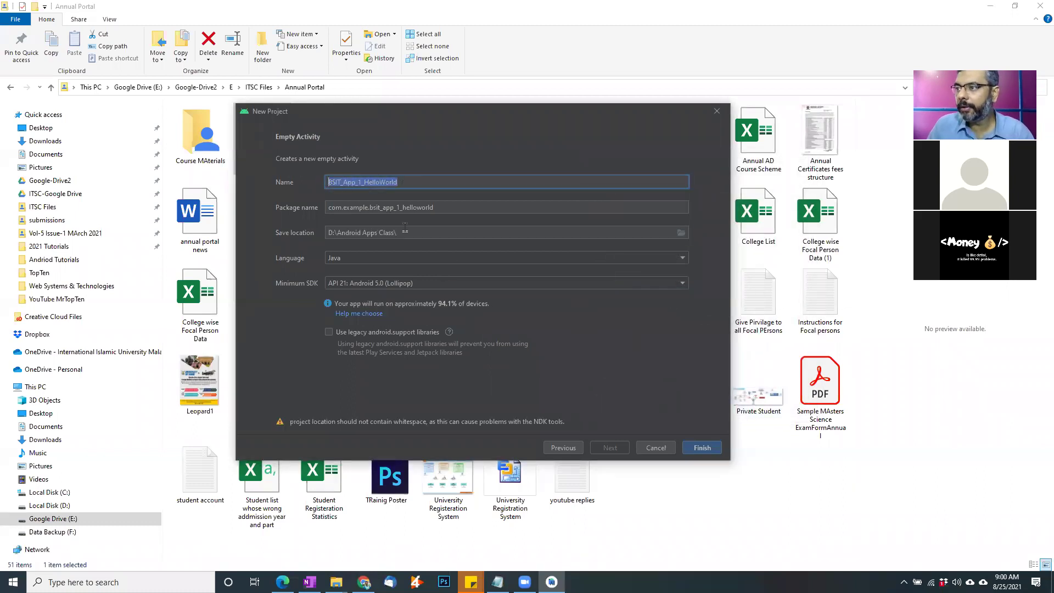
pyautogui.click(406, 231)
pyautogui.write('BSIT_App_1_HelloWorld')
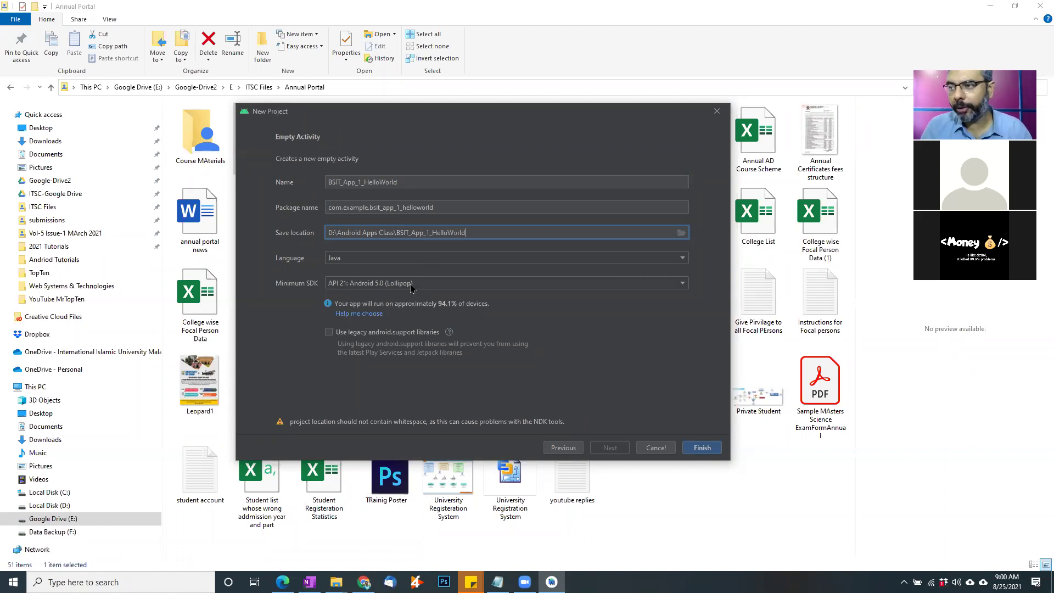
# Choose Java as the language and API 21: Android 5.0 (Lollipop) as the minimum SDK
pyautogui.click(353, 260)
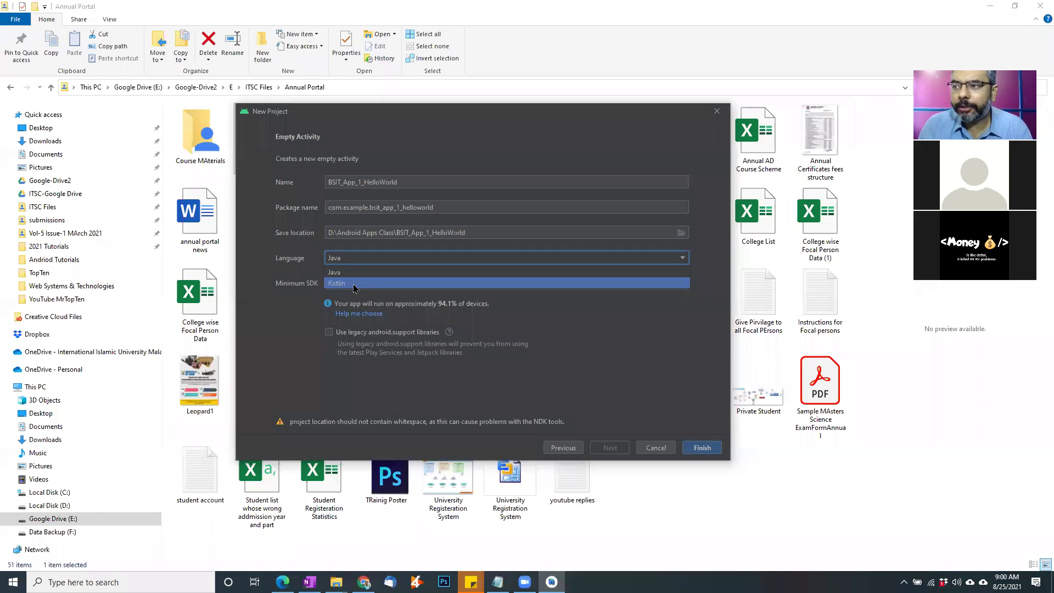
pyautogui.click(362, 272)
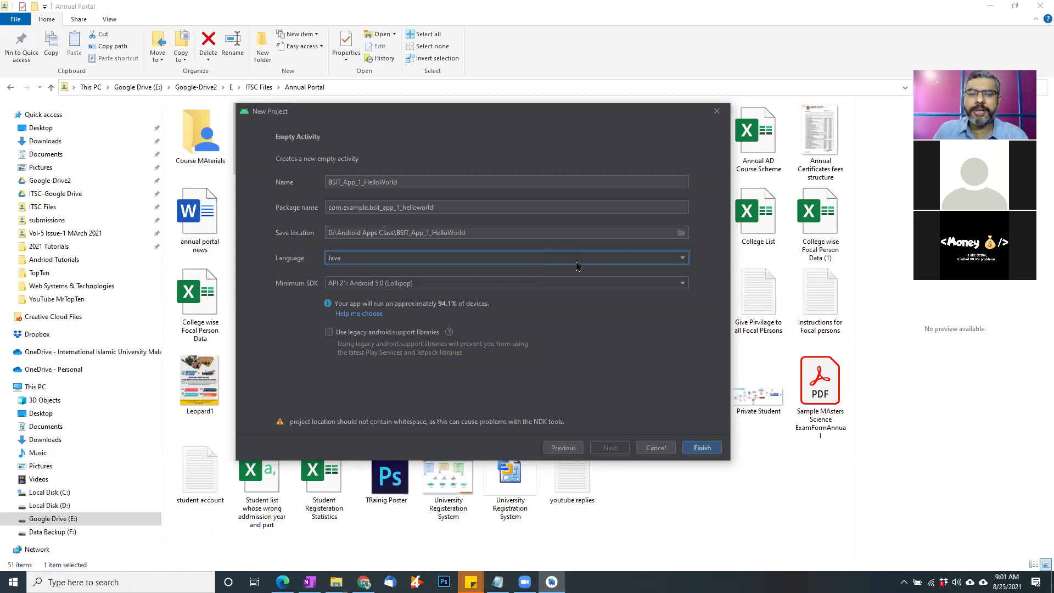
pyautogui.click(354, 284)
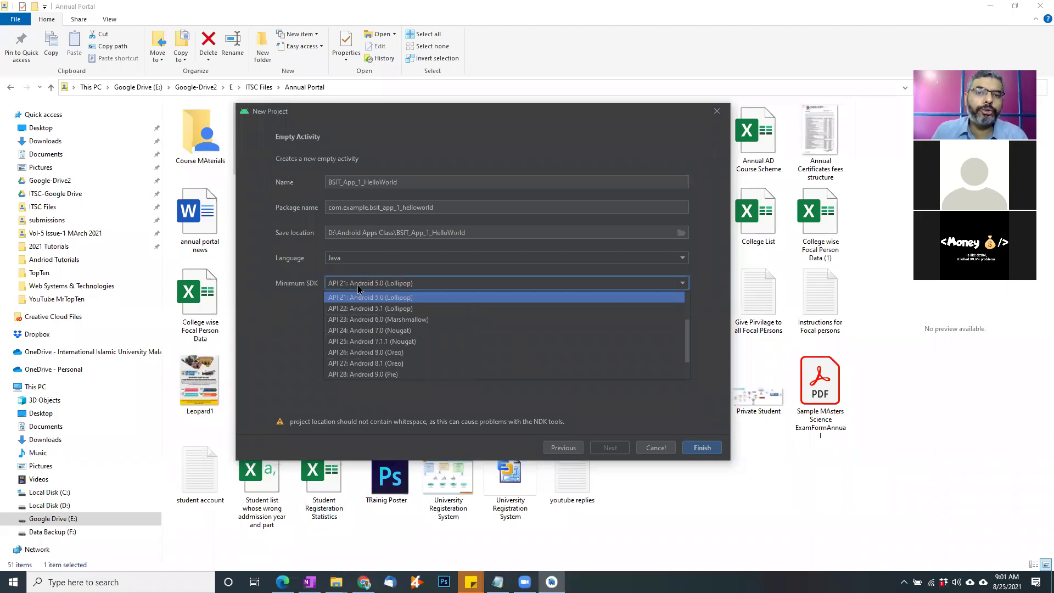
pyautogui.click(307, 296)
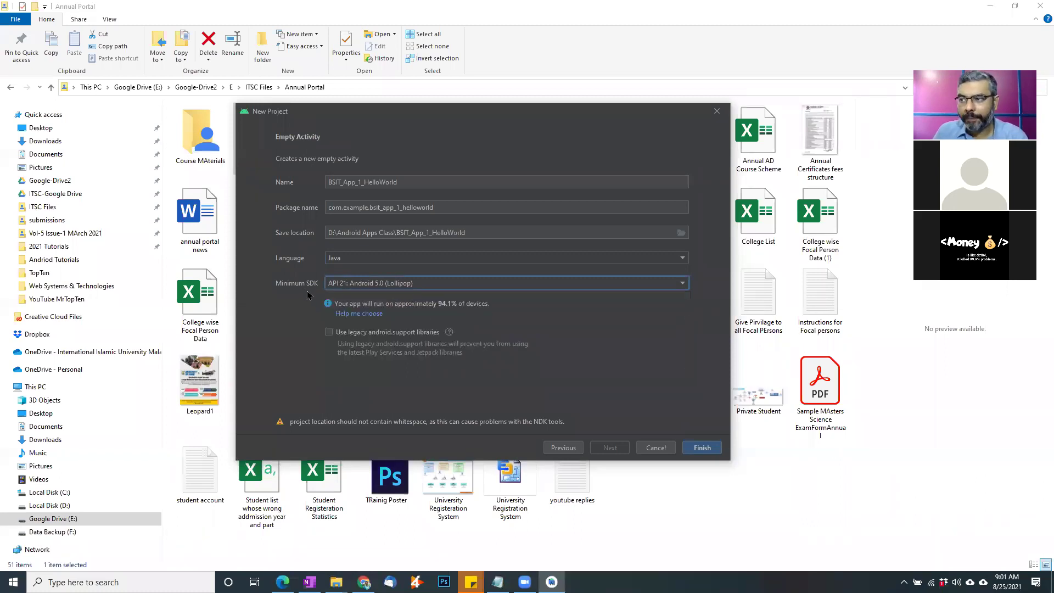
pyautogui.click(388, 289)
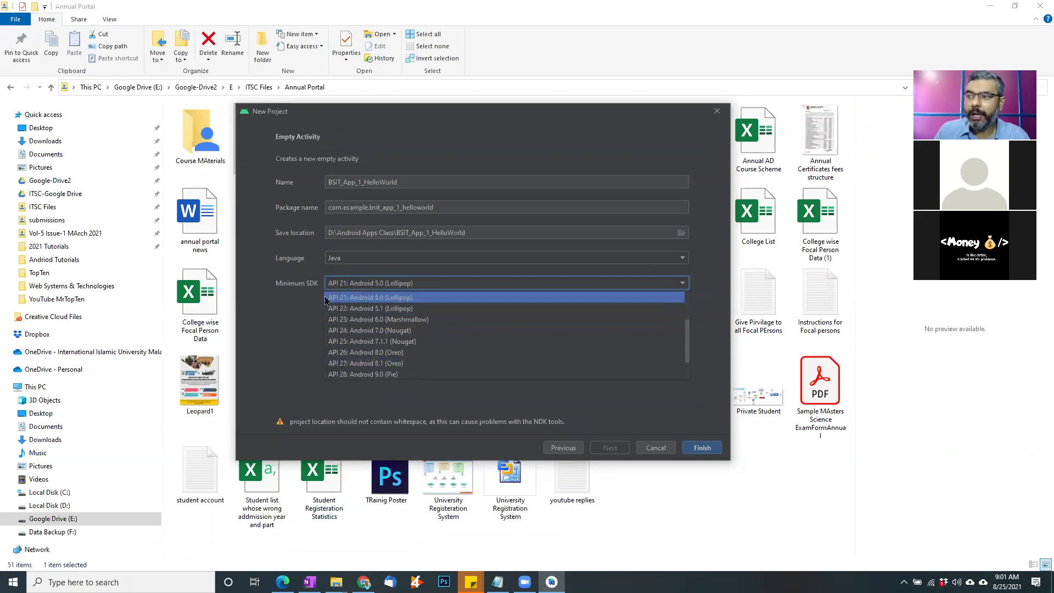
pyautogui.click(395, 298)
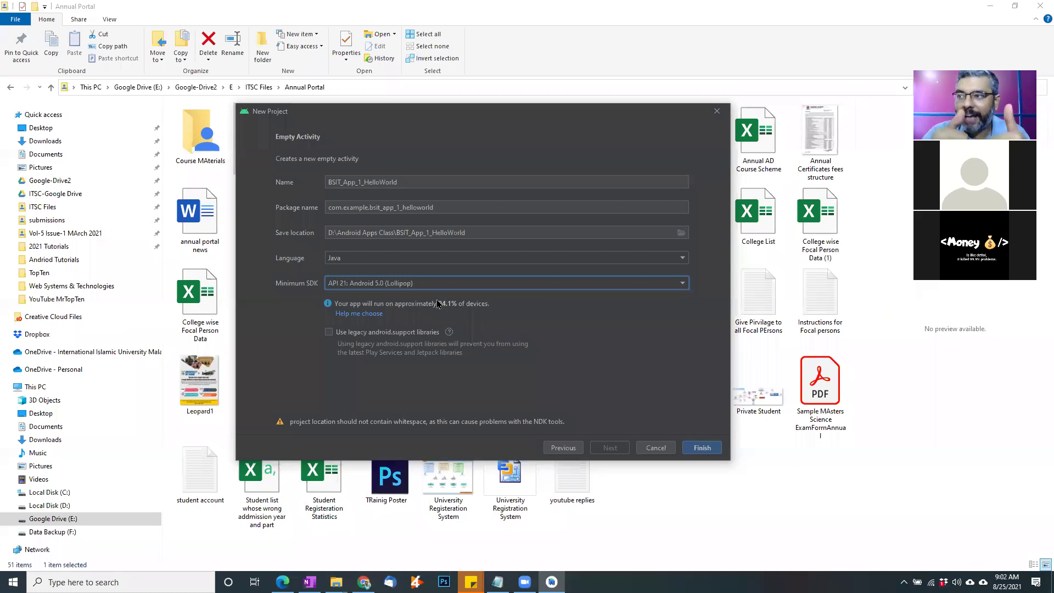
# Try API 28: Android 9.0 (Pie) as the minimum SDK to compare device coverage, and return to API 21
pyautogui.click(420, 282)
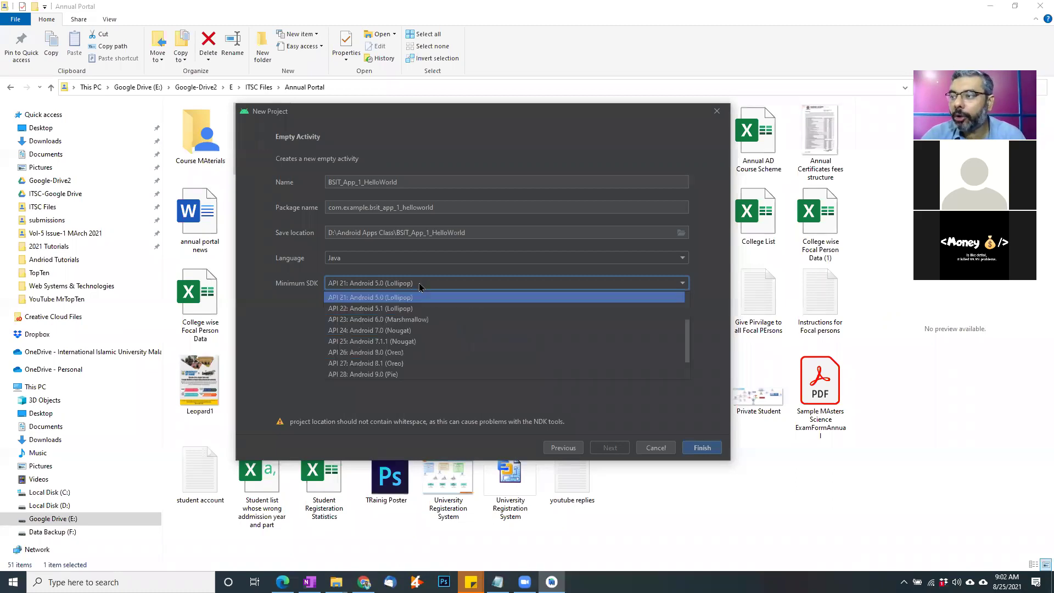
pyautogui.click(397, 374)
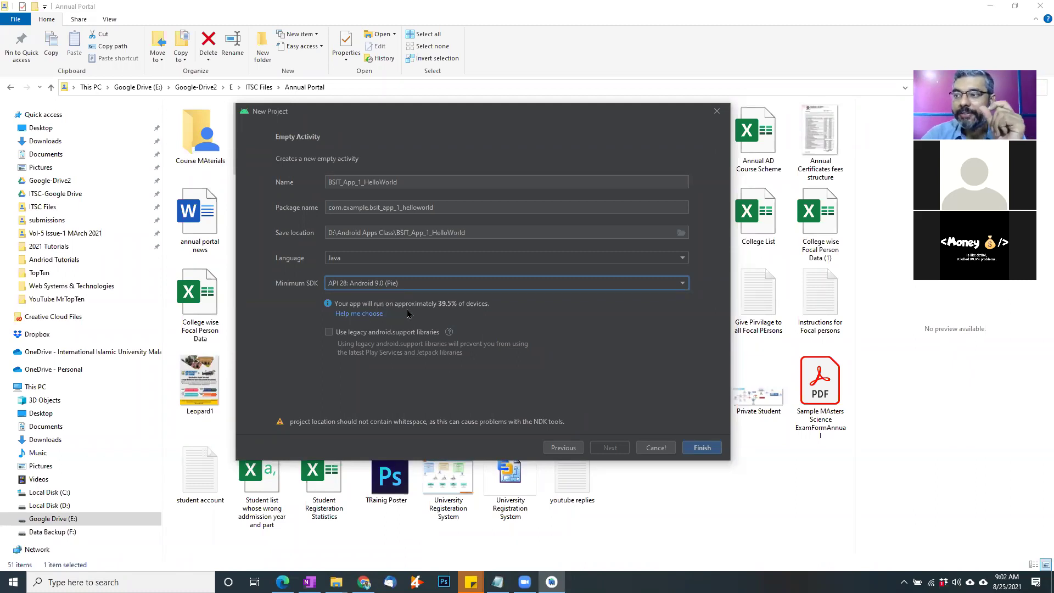
pyautogui.click(419, 282)
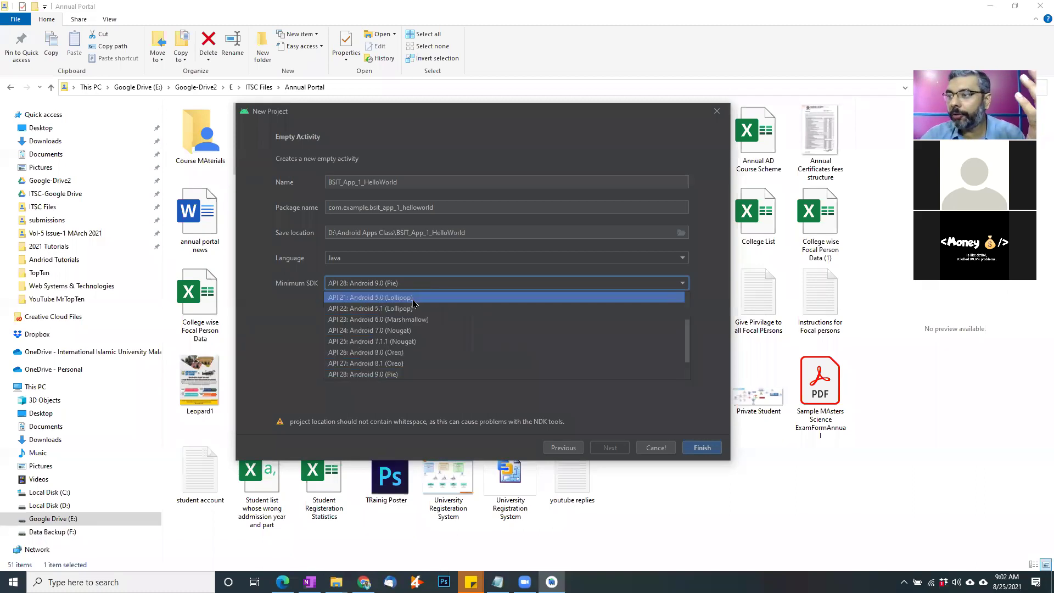
pyautogui.click(416, 297)
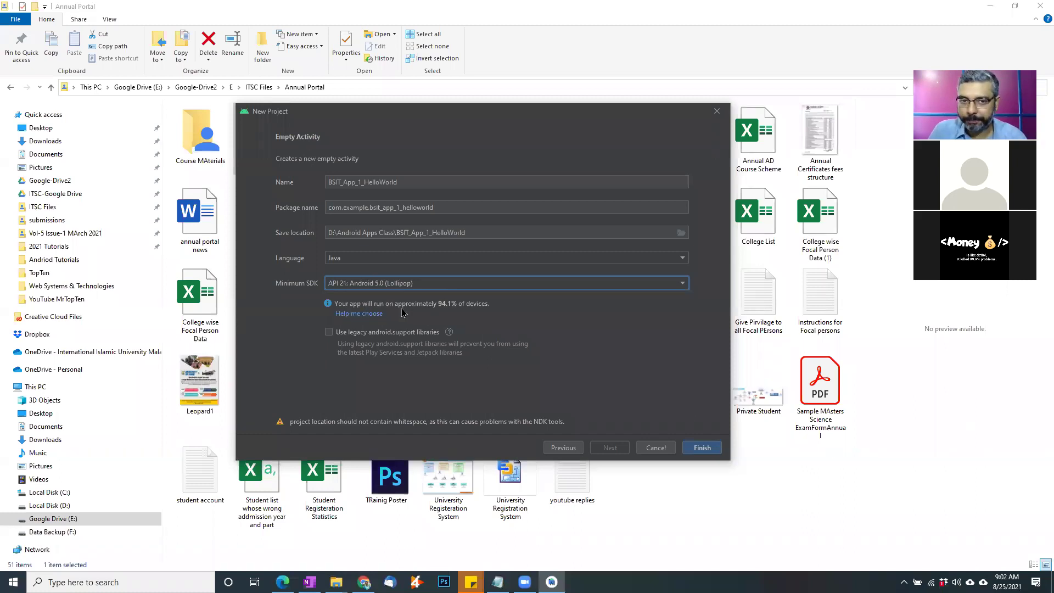
# Compare device coverage with API 16: Android 4.1 (Jelly Bean) as the minimum SDK, and restore API 21: Android 5.0 (Lollipop)
pyautogui.click(505, 286)
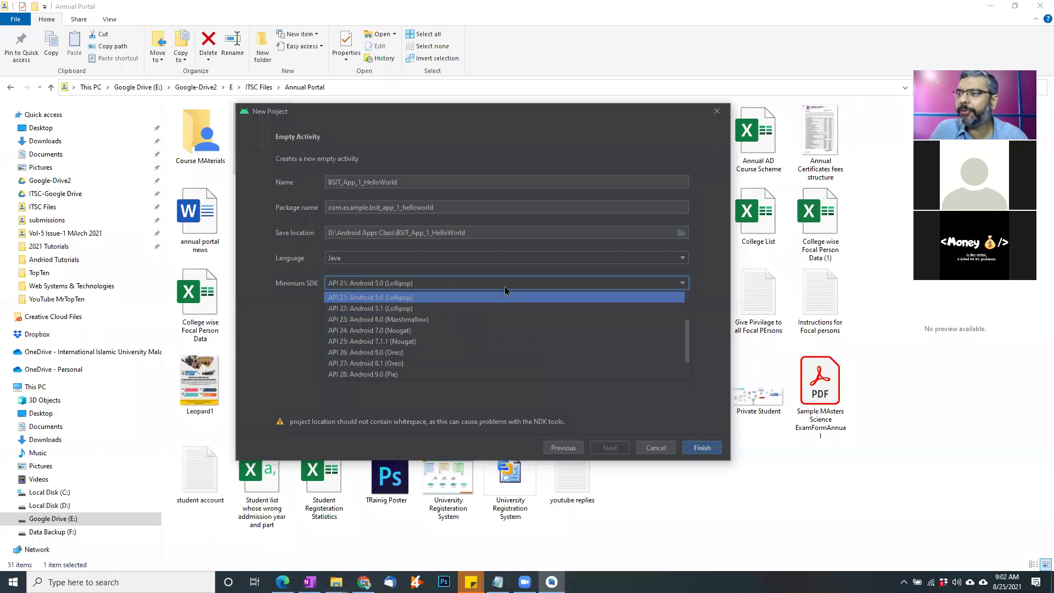
pyautogui.click(710, 306)
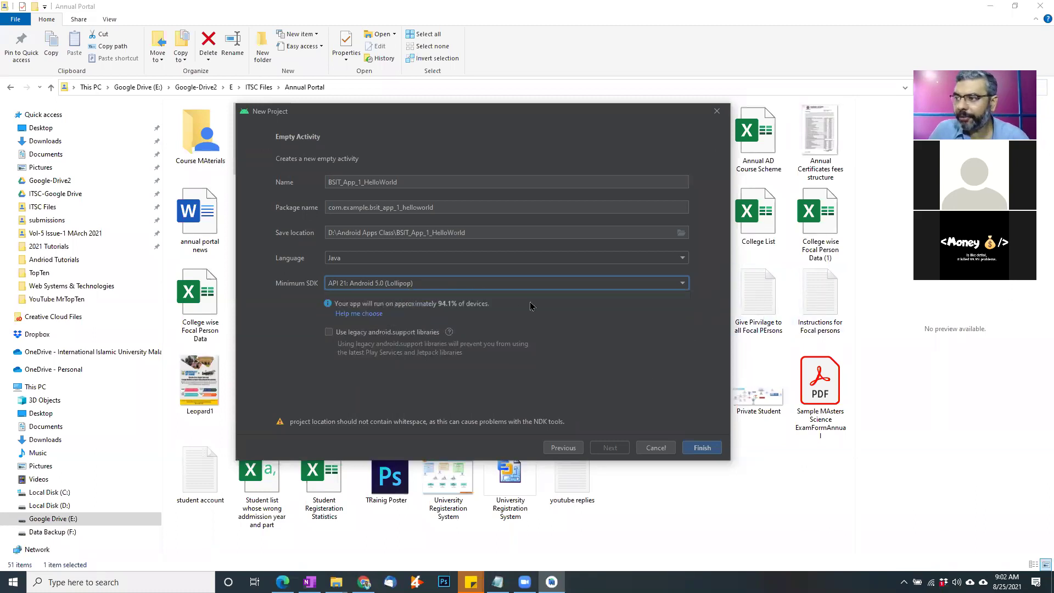
pyautogui.click(448, 284)
pyautogui.scroll(2, 422, 307)
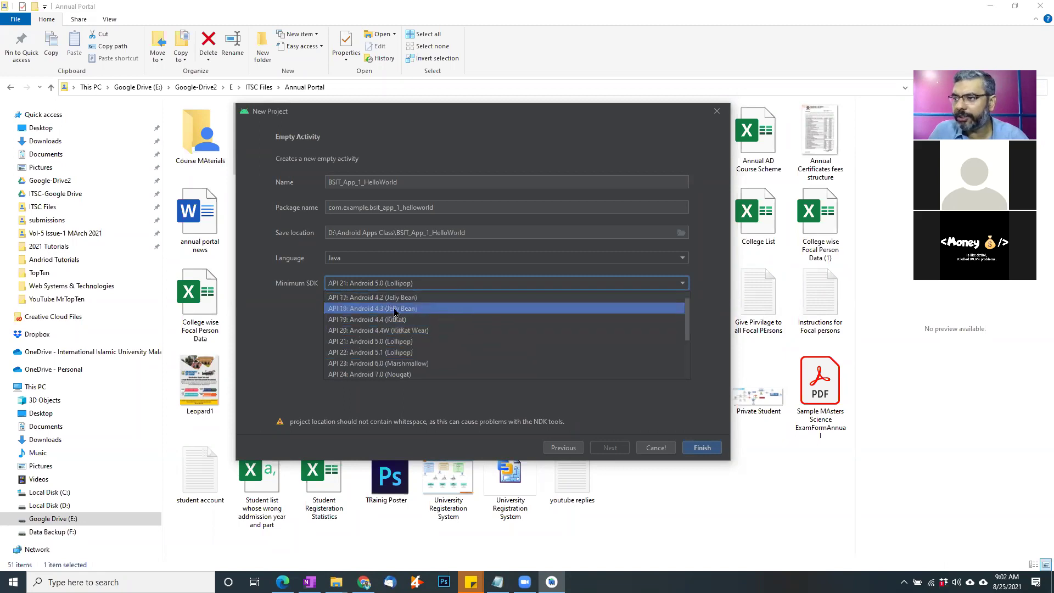
pyautogui.scroll(1, 417, 306)
pyautogui.click(433, 299)
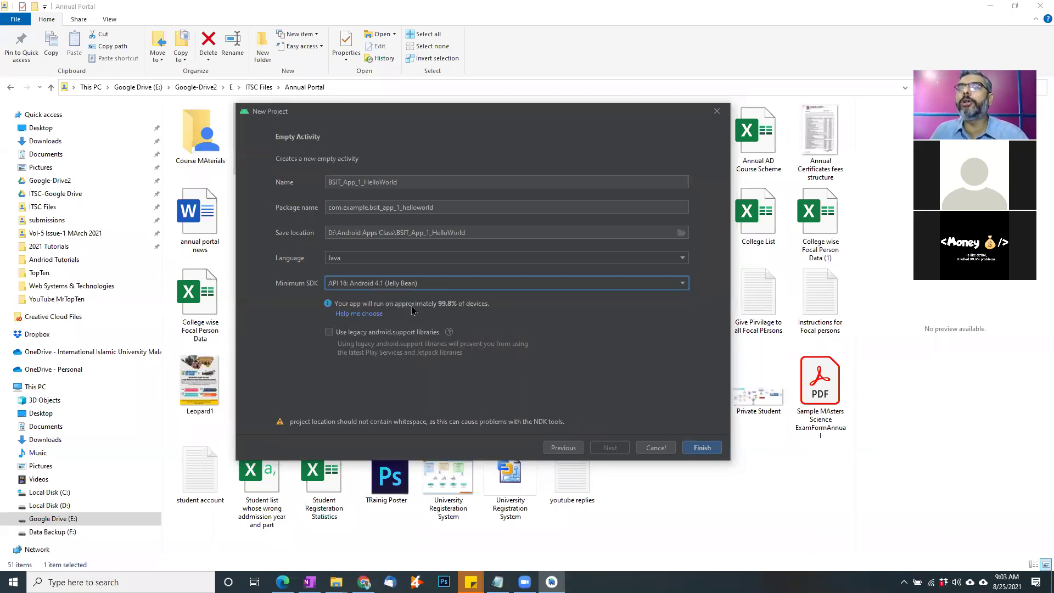
pyautogui.click(423, 285)
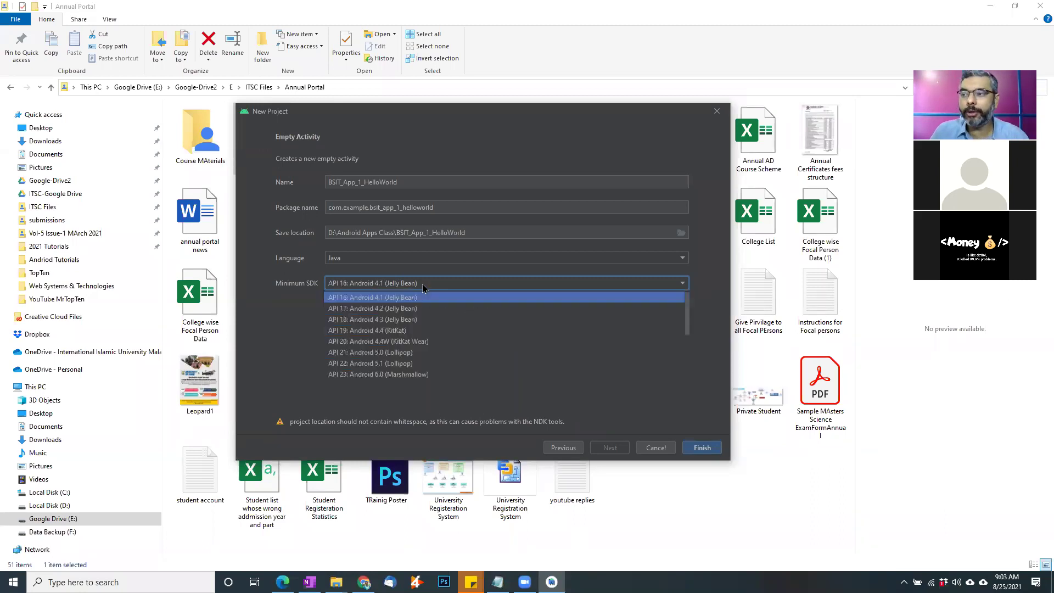
pyautogui.click(437, 354)
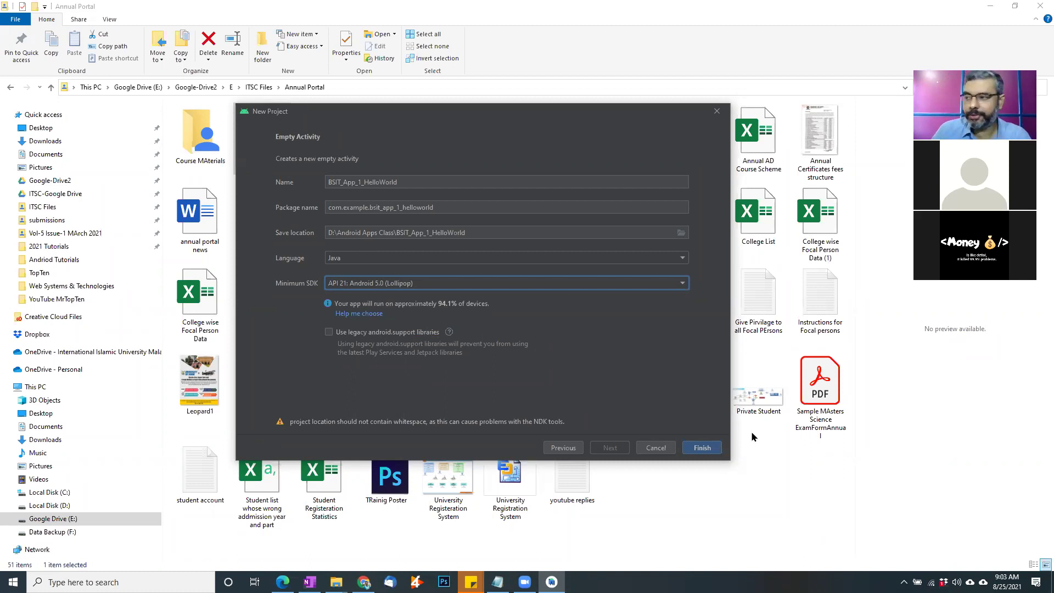
# Try to finish the project setup, and remove the spaces from the save location so it reads D:\AndroidAppsClass\BSIT_App_1_HelloWorld
pyautogui.click(703, 449)
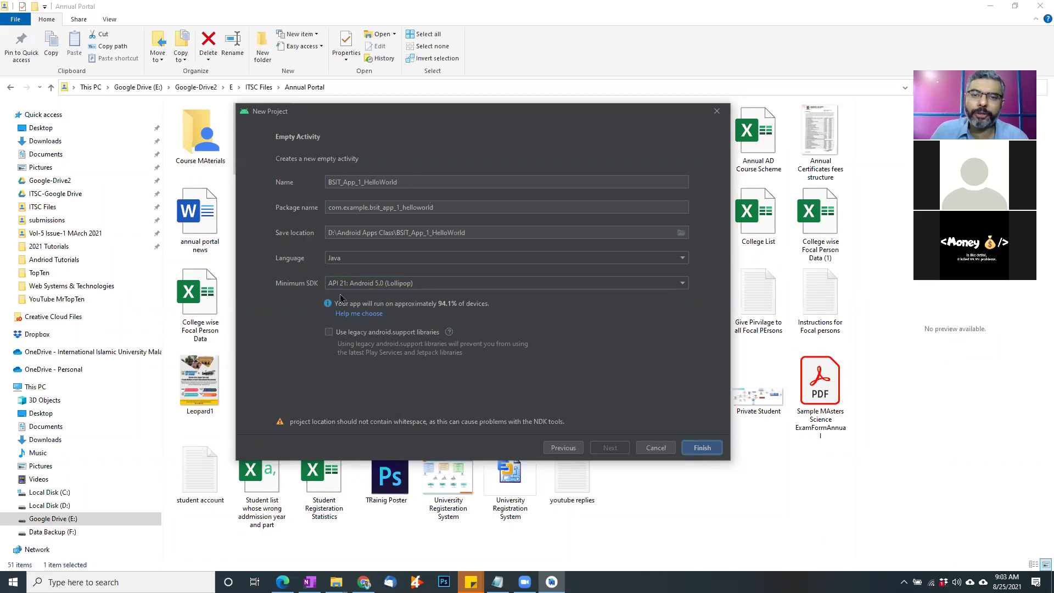
pyautogui.click(427, 183)
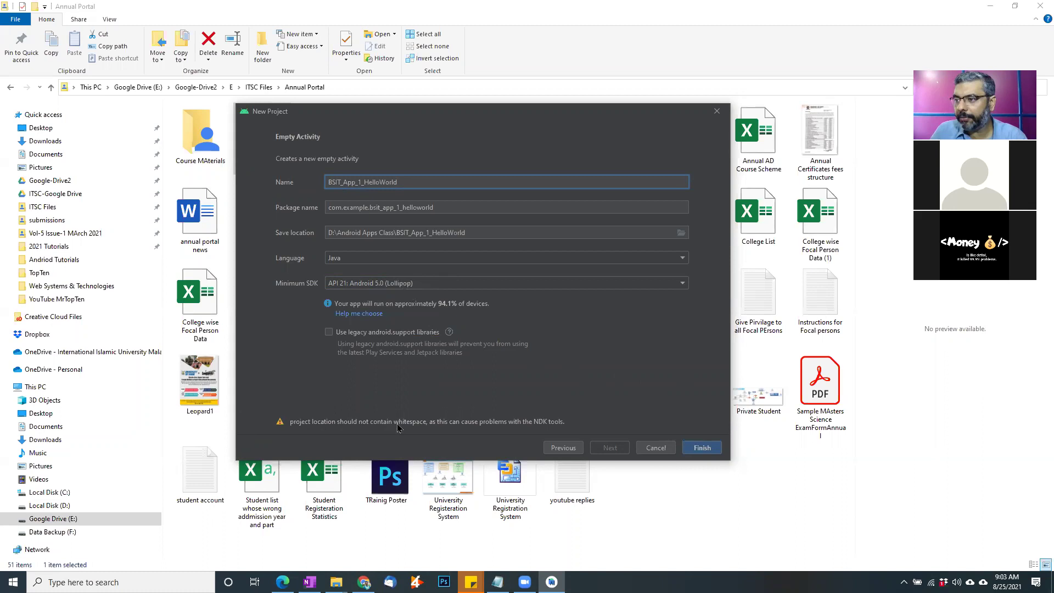
pyautogui.click(379, 233)
pyautogui.press('BackSpace')
pyautogui.press('Left')
pyautogui.press('Left')
pyautogui.press('BackSpace')
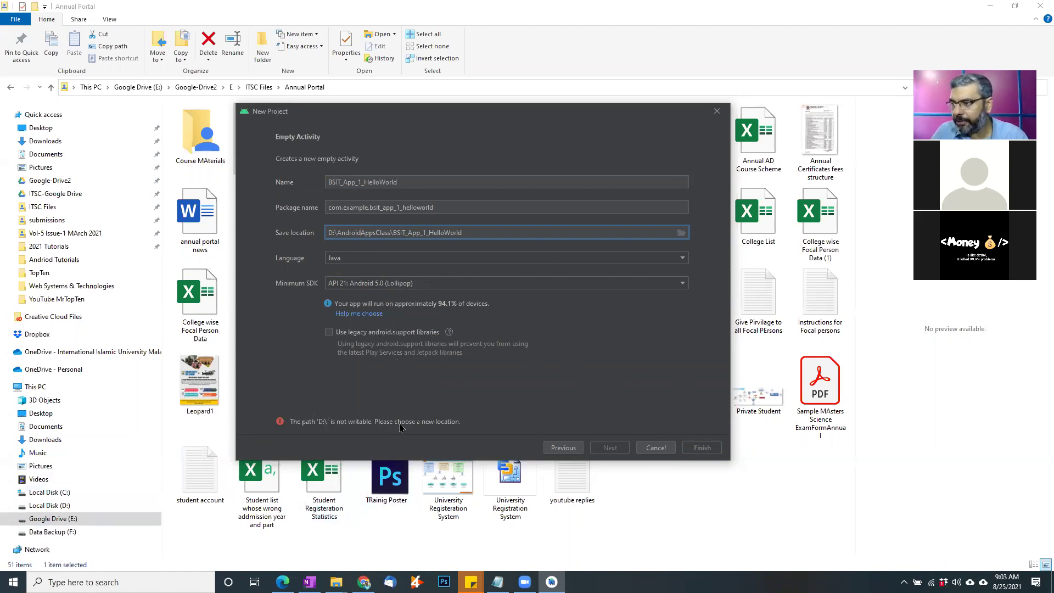
# Browse for a save location and create a folder named AndroidAppClass inside D:\Android Apps Class
pyautogui.click(682, 235)
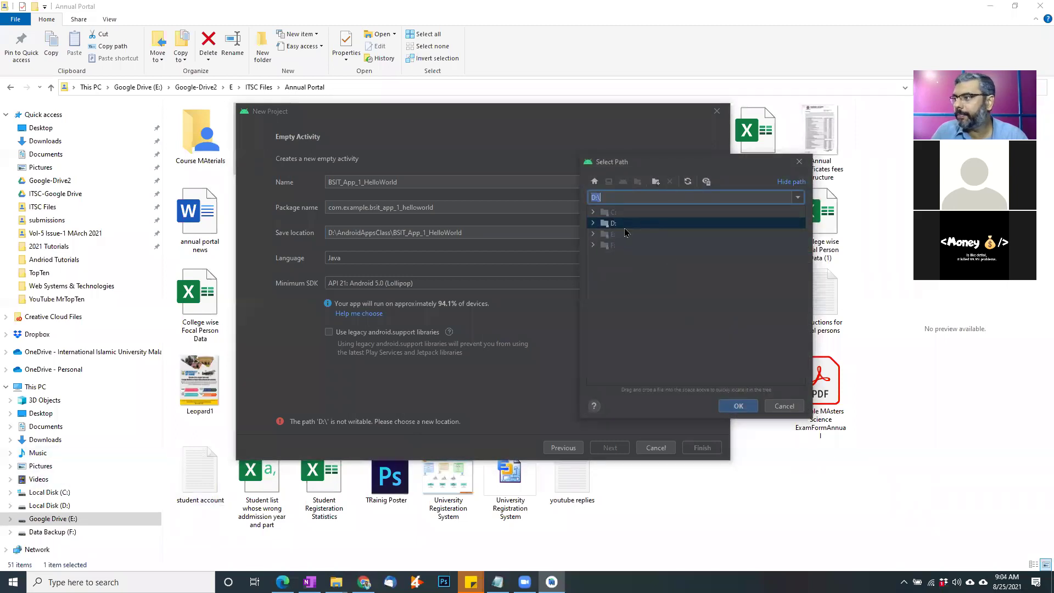
pyautogui.click(593, 223)
pyautogui.click(640, 235)
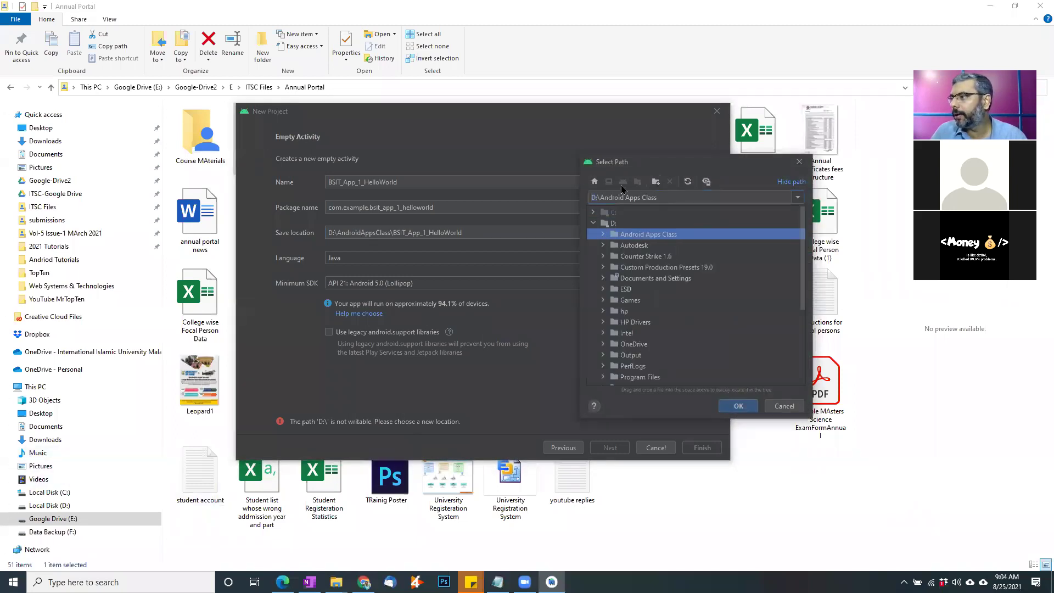
pyautogui.click(655, 182)
pyautogui.write('A')
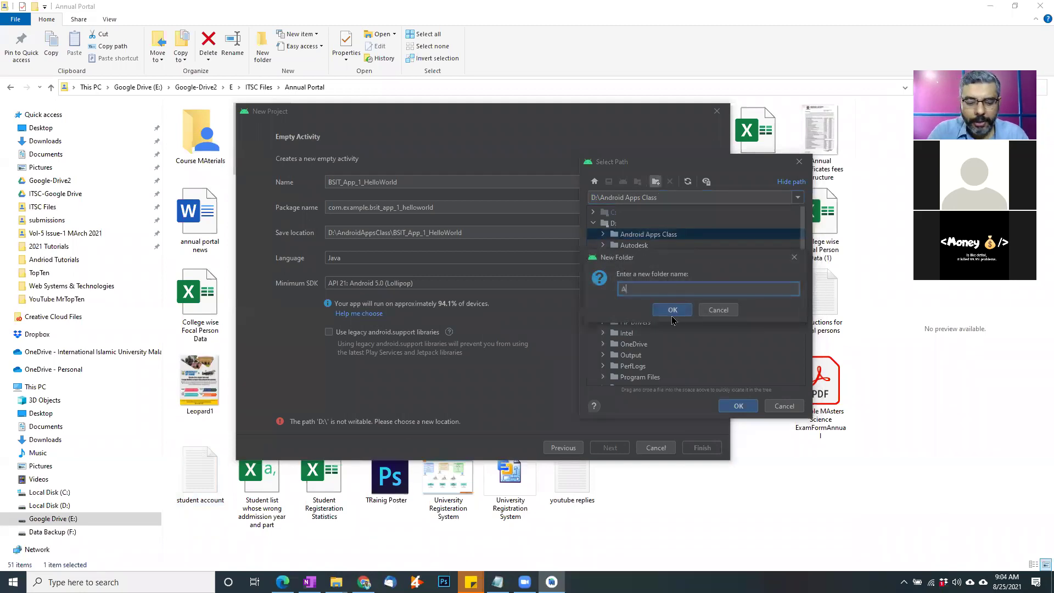
pyautogui.write('ndroidA')
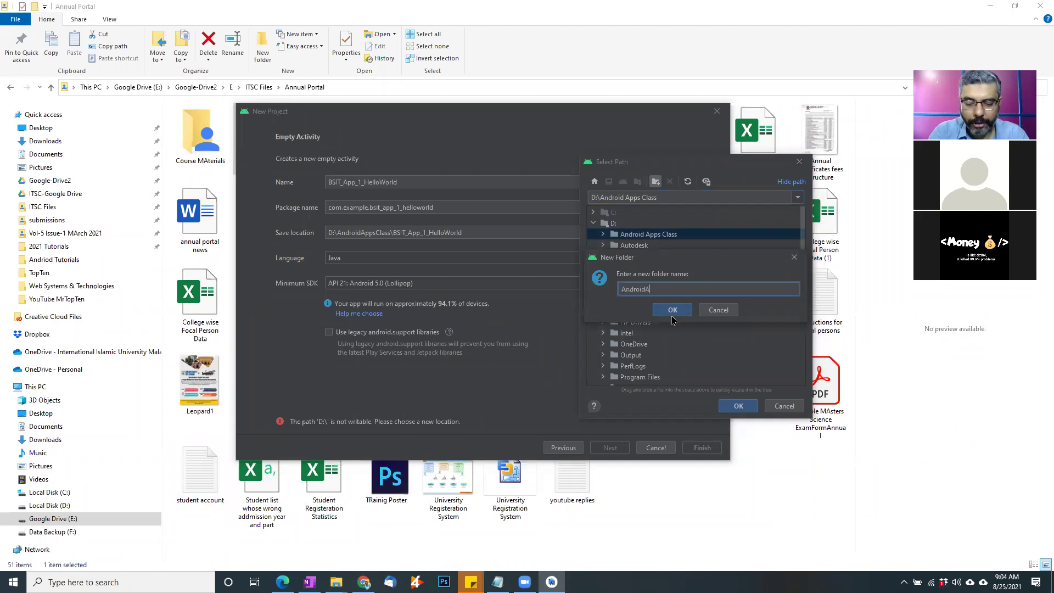
pyautogui.write('ppClass')
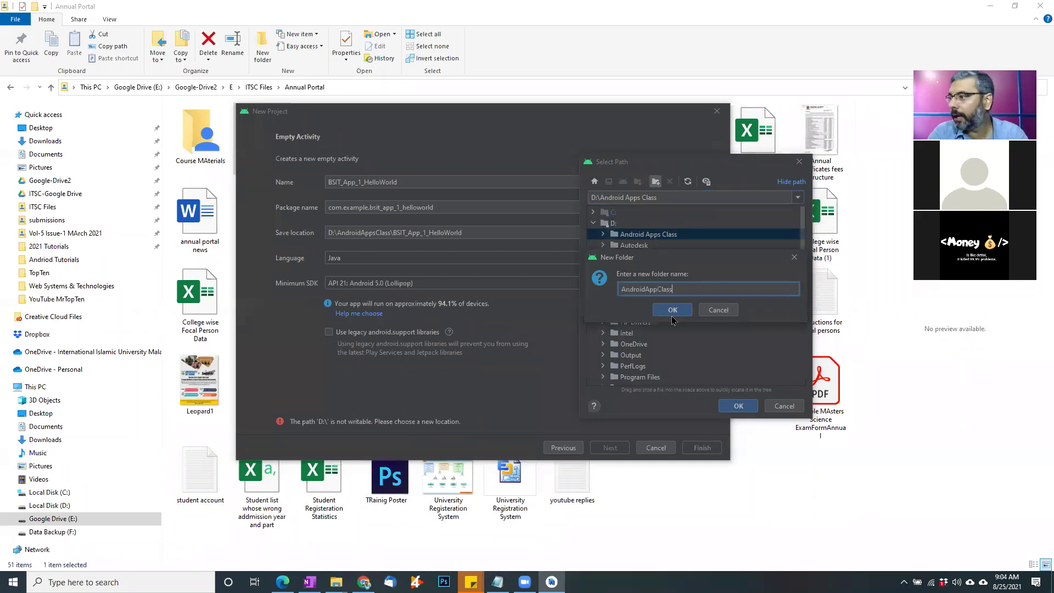
pyautogui.click(673, 310)
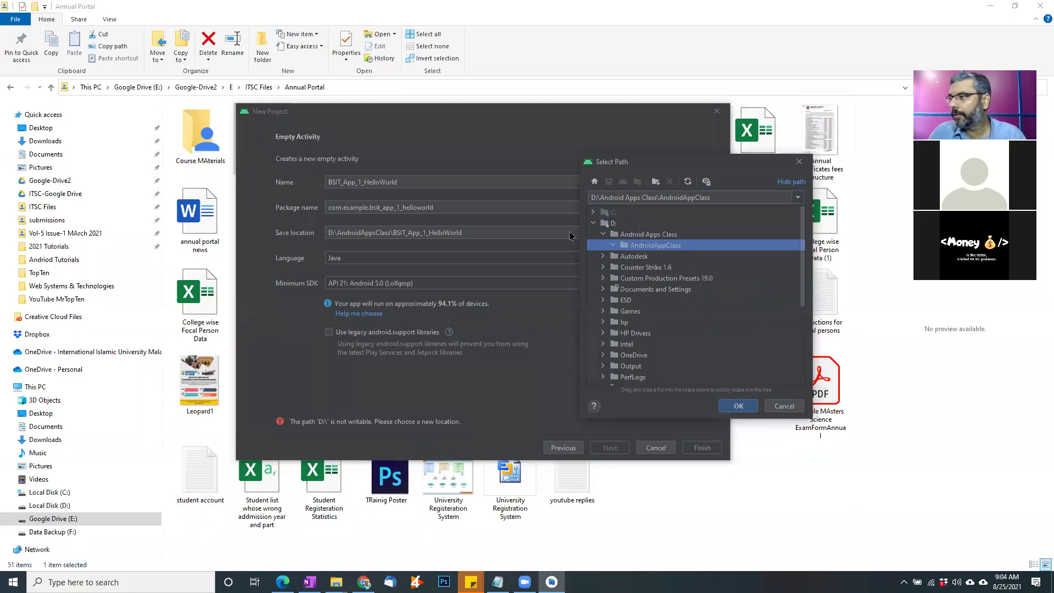
# Create a folder named AndroidClass directly on the D: drive and choose it as the project's save location
pyautogui.click(609, 224)
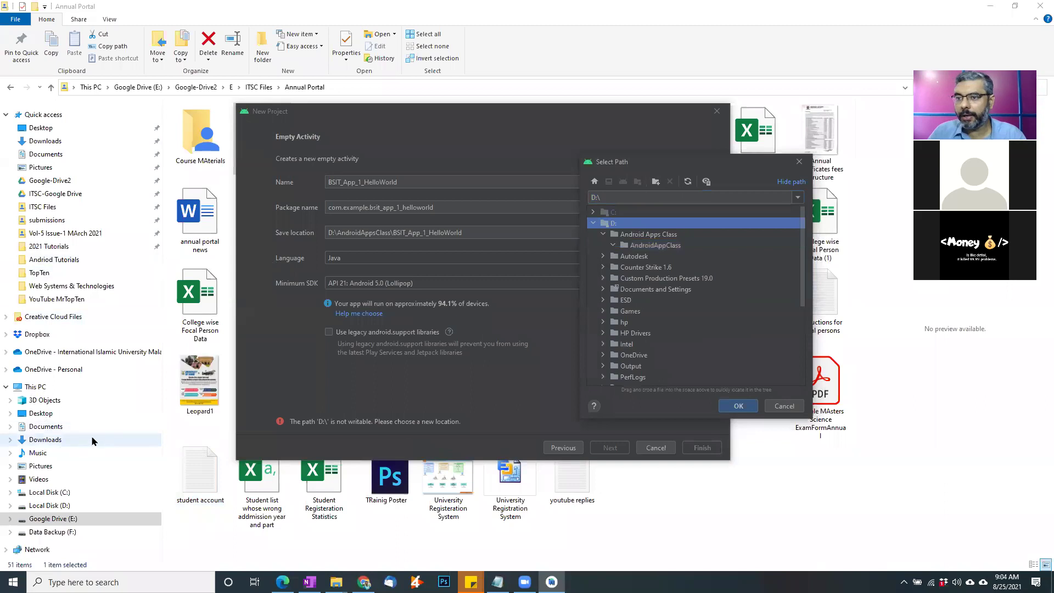
pyautogui.click(658, 182)
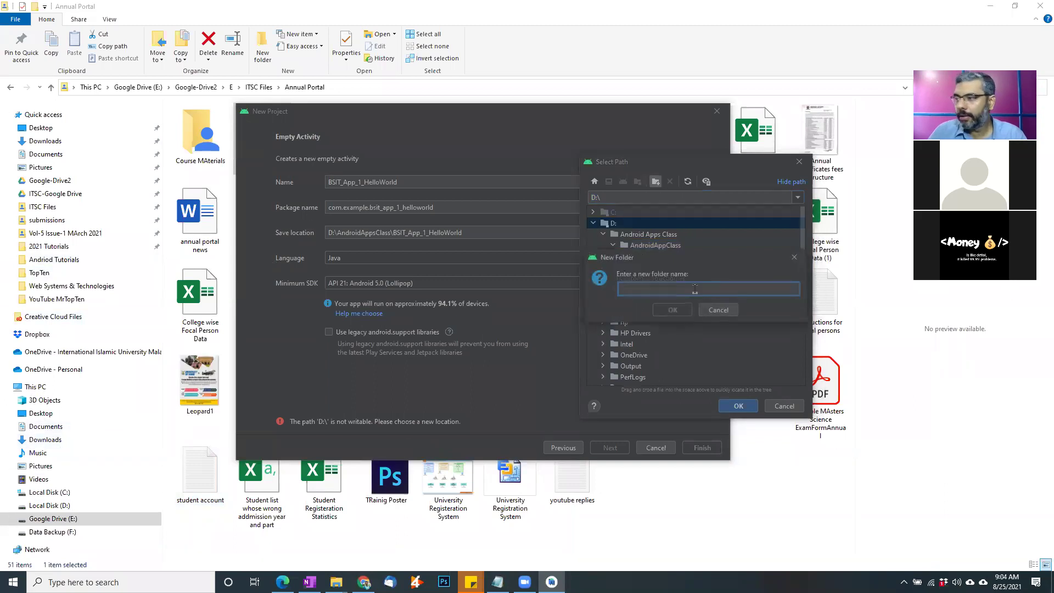
pyautogui.write('AndroidC')
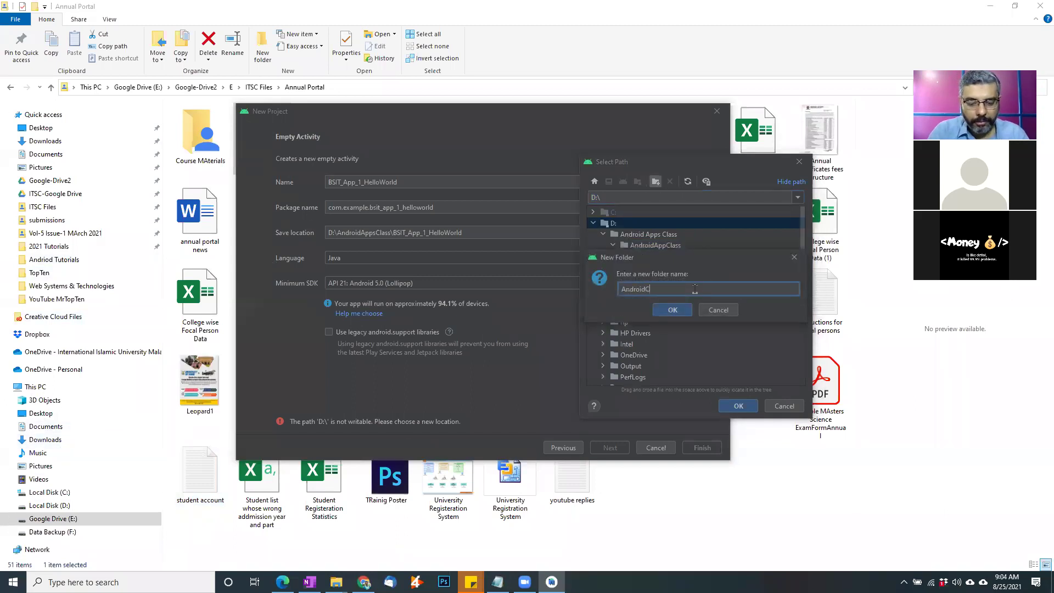
pyautogui.write('lass')
pyautogui.press('Return')
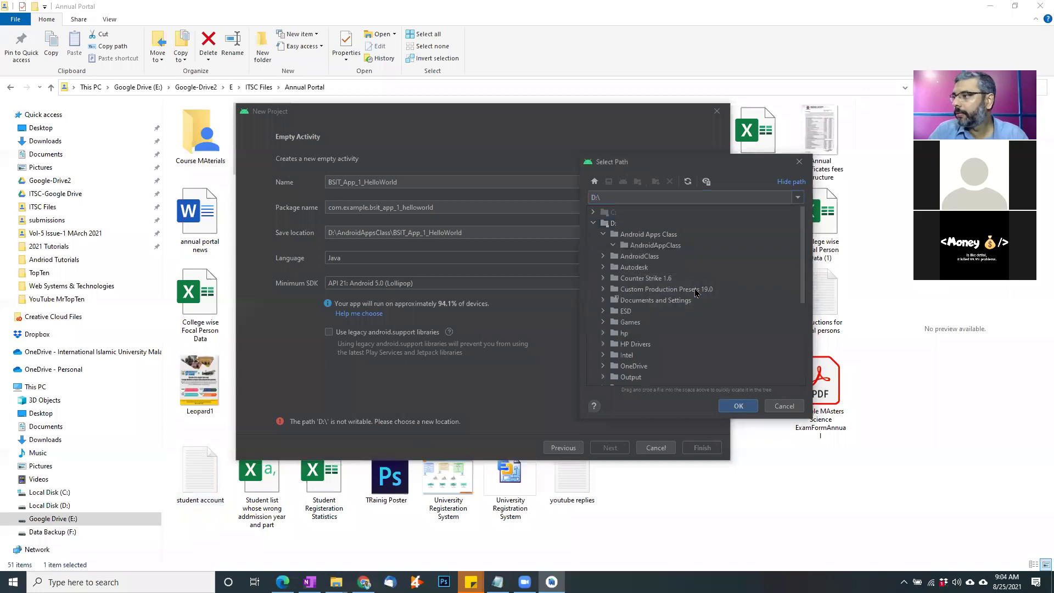
pyautogui.click(739, 407)
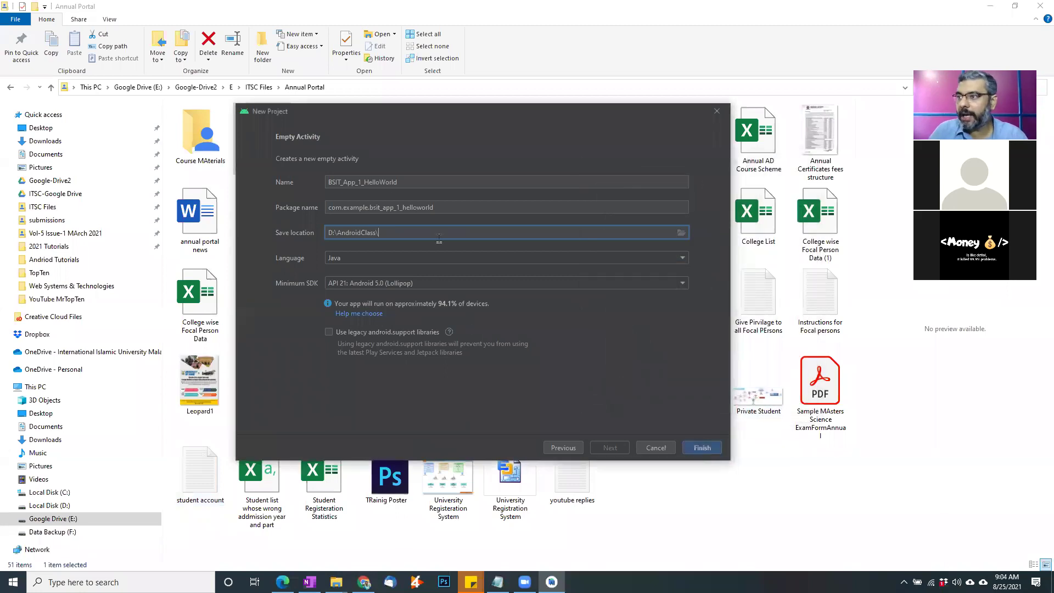
# Append the copied project name to the save location so it reads D:\AndroidClass\BSIT_App_1_HelloWorld\
pyautogui.doubleClick(417, 181)
pyautogui.hotkey('ctrl', 'c')
pyautogui.click(397, 236)
pyautogui.hotkey('ctrl', 'v')
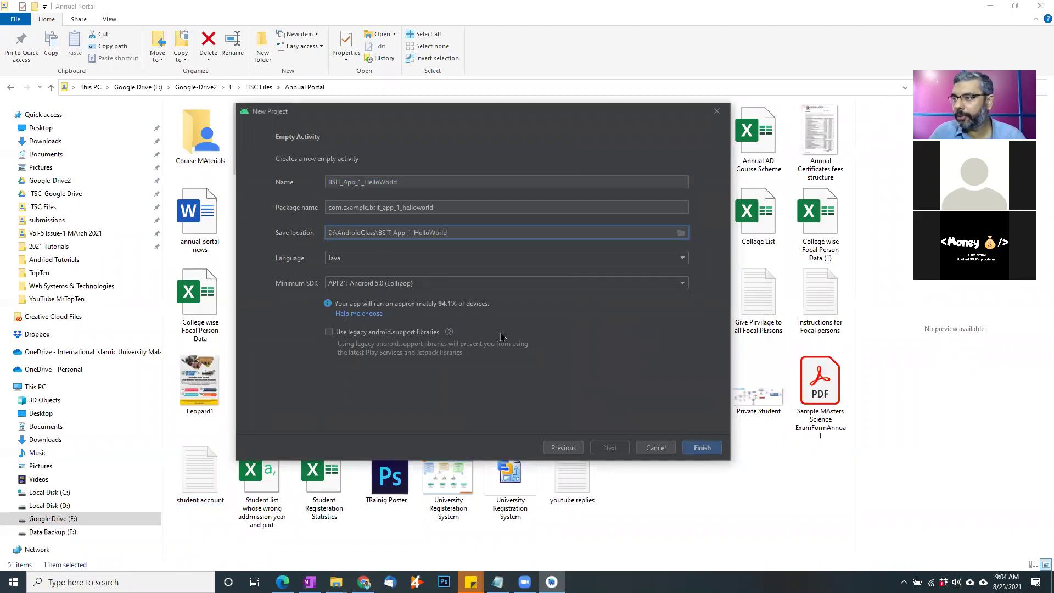
pyautogui.write('\\')
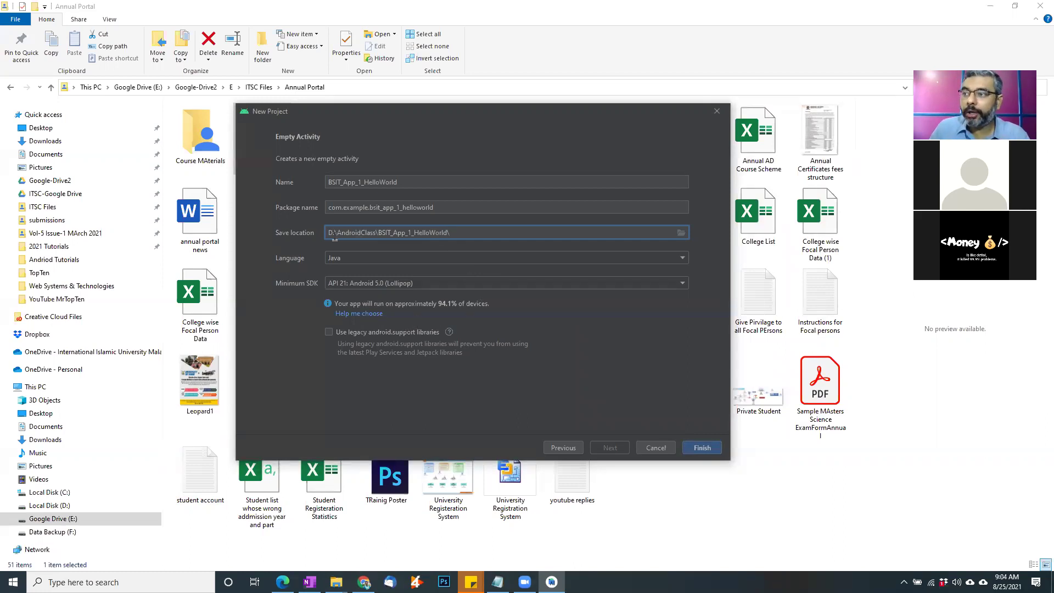
# Highlight the class folder and the project name for review, and finish the setup to create the project
pyautogui.moveTo(335, 233); pyautogui.dragTo(378, 234)
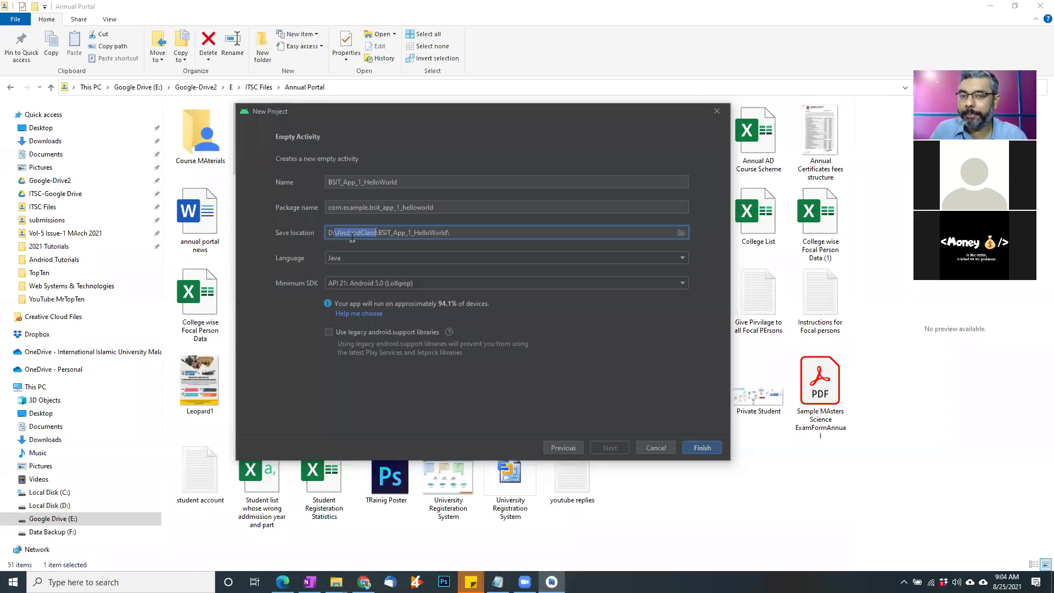
pyautogui.moveTo(412, 183); pyautogui.dragTo(316, 191)
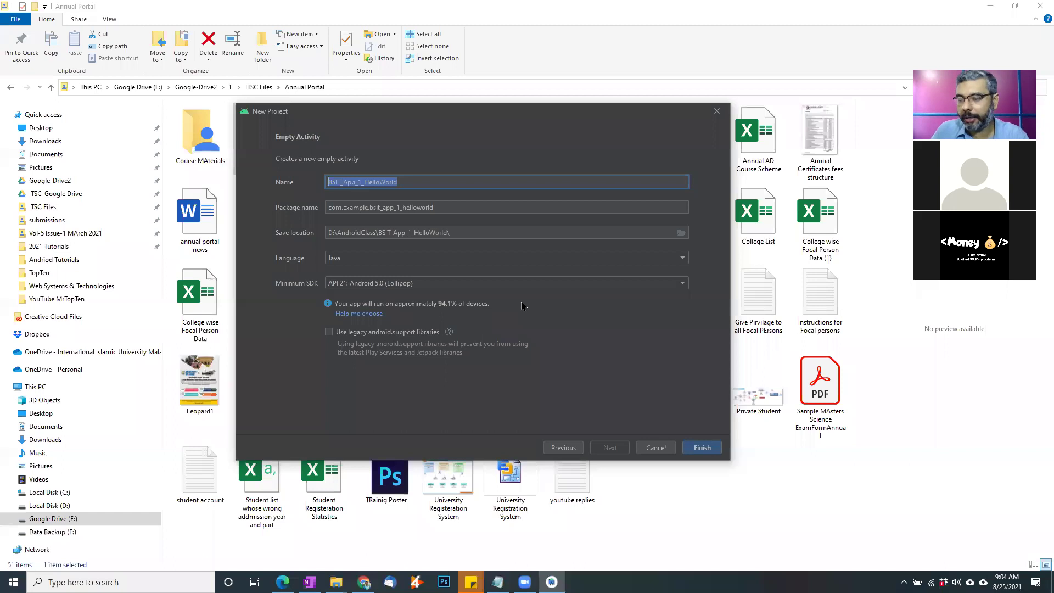
pyautogui.click(708, 447)
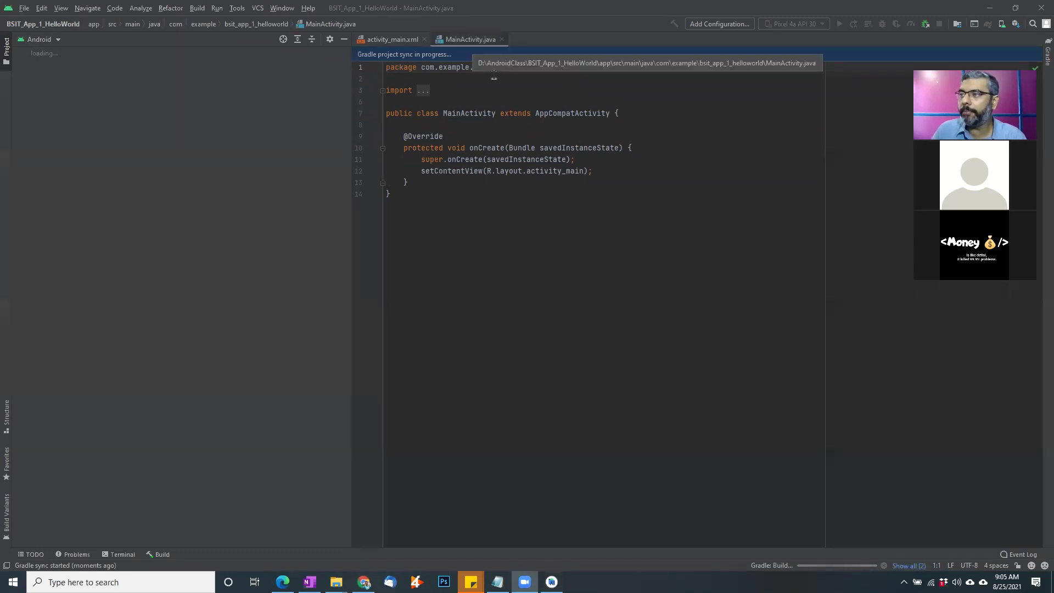
# View activity_main.xml and MainActivity.java in turn, narrowing the project pane to give the editor more room
pyautogui.click(392, 40)
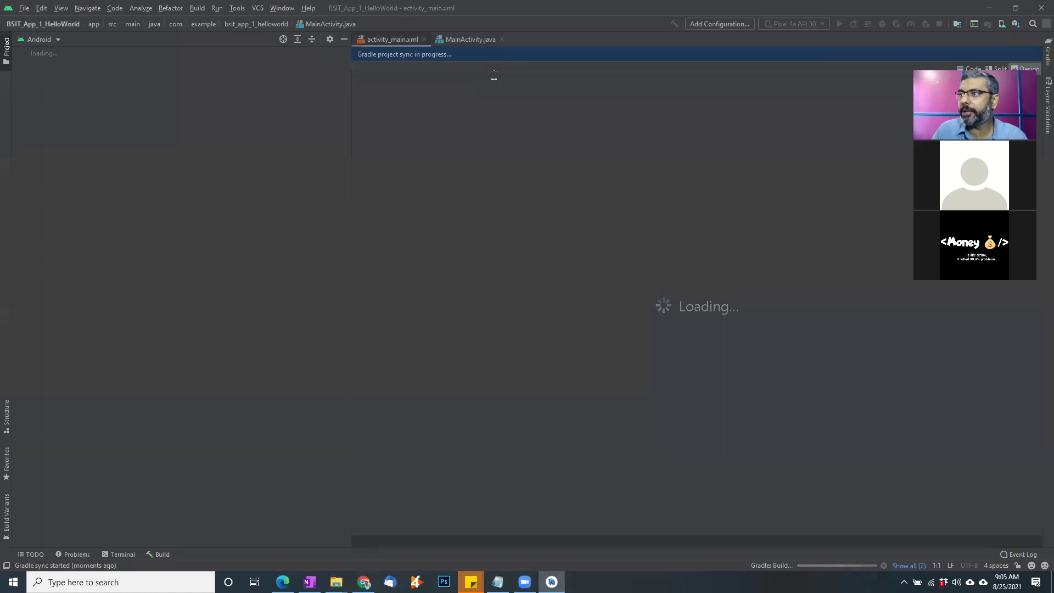
pyautogui.click(448, 41)
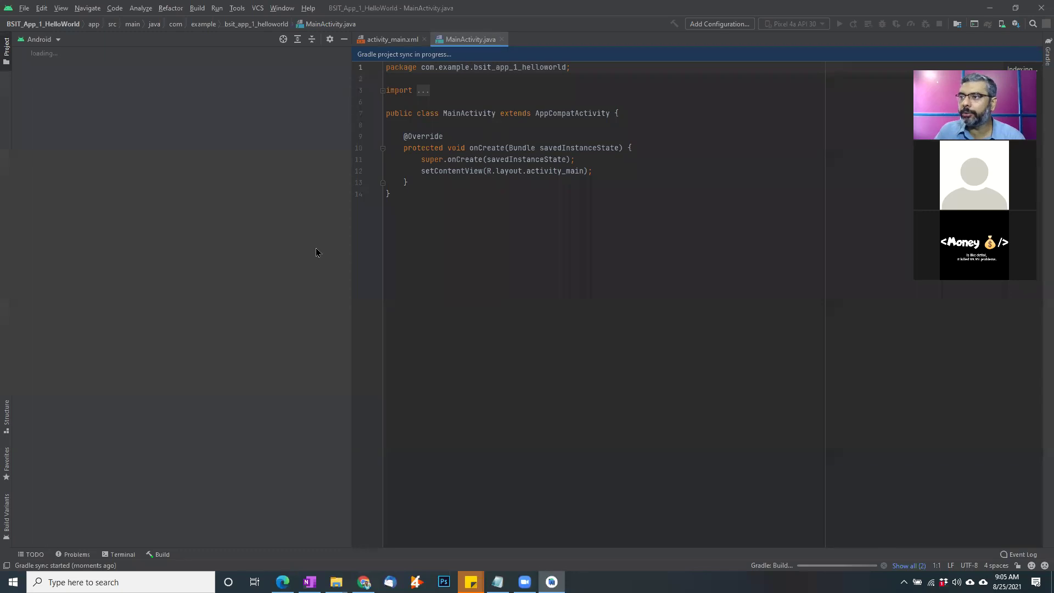
pyautogui.moveTo(352, 251); pyautogui.dragTo(198, 249)
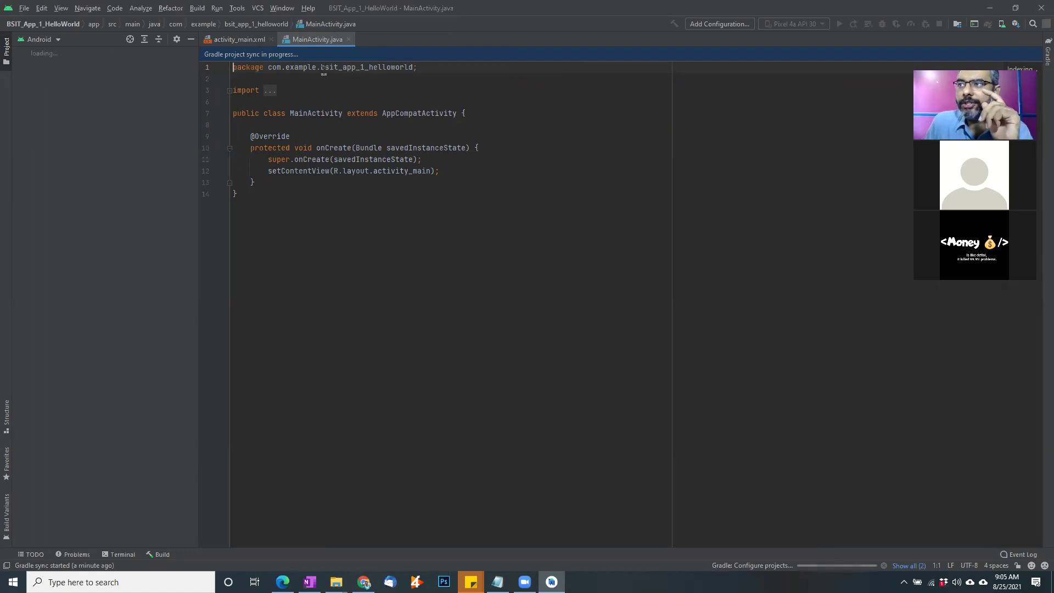
pyautogui.click(257, 44)
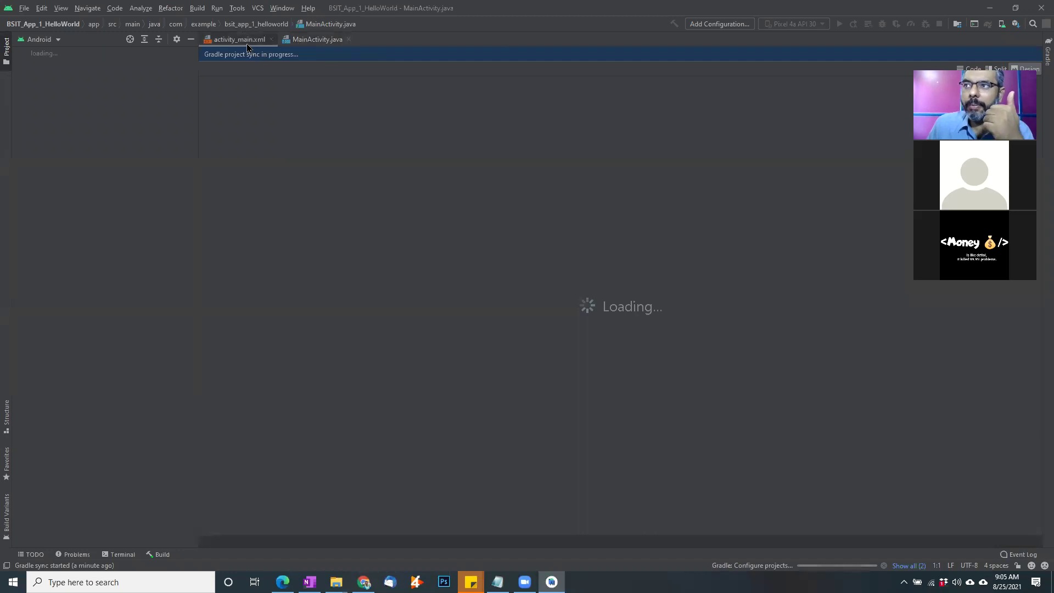
pyautogui.click(301, 41)
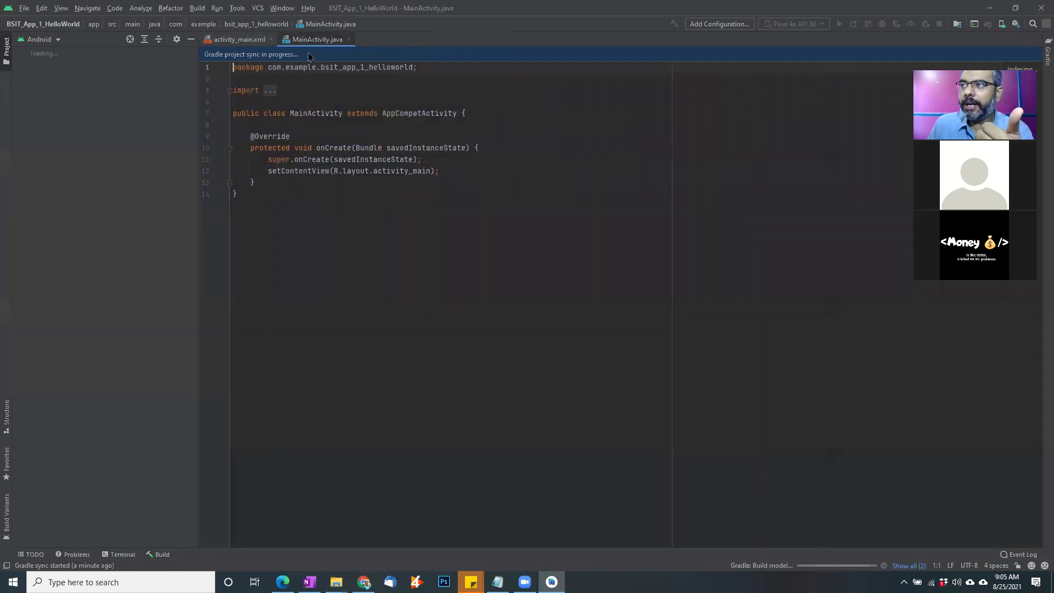